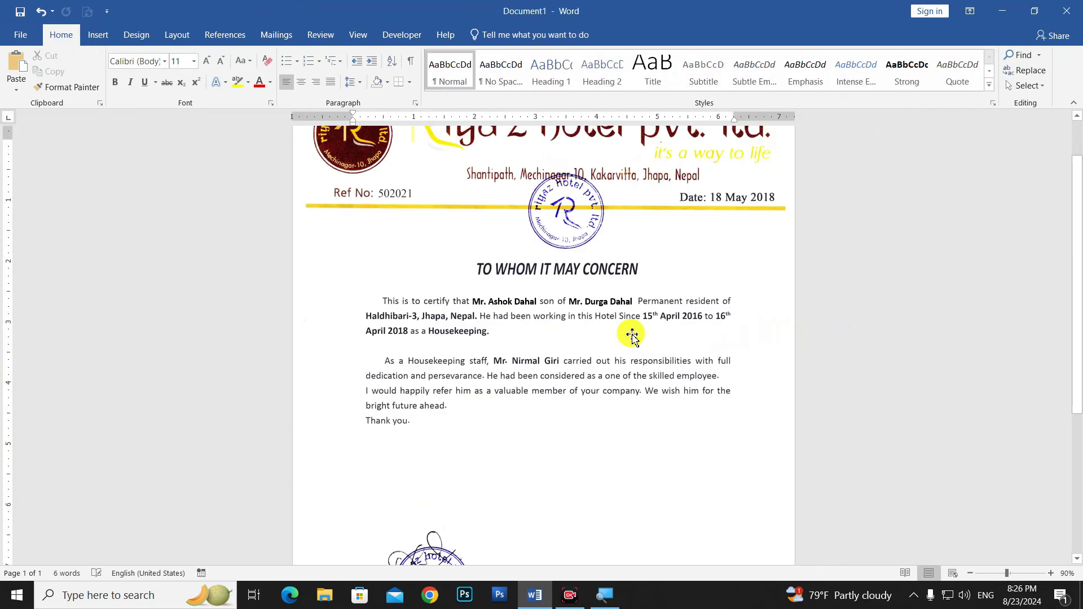
- Show the print preview of the finished certificate
{"action": "left_click", "coordinate": [21, 34]}
{"action": "left_click", "coordinate": [25, 205]}
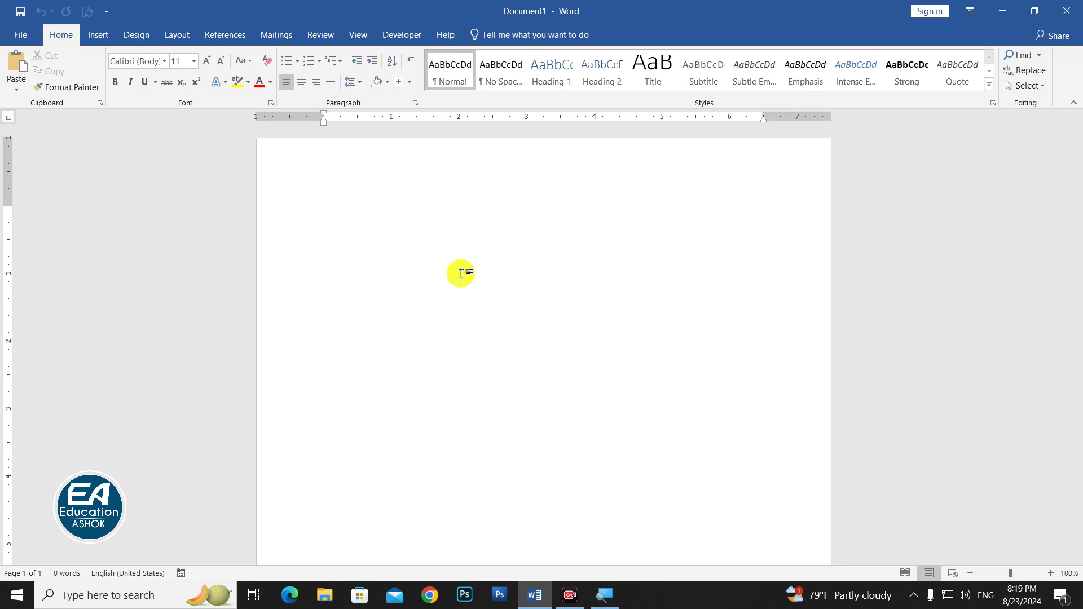
- Open the scanned certificate image from the desktop in Photos and inspect its upper text
{"action": "left_click", "coordinate": [1009, 12]}
{"action": "double_click", "coordinate": [133, 302]}
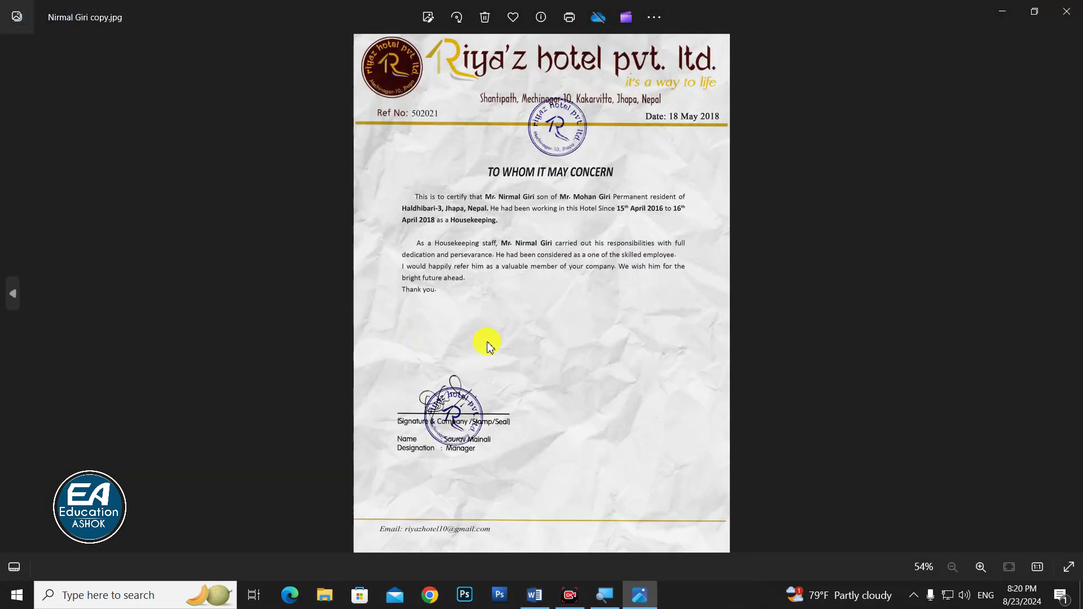
{"action": "scroll", "coordinate": [488, 344], "scroll_direction": "up", "scroll_amount": 3}
{"action": "mouse_move", "coordinate": [513, 213]}
{"action": "left_mouse_down"}
{"action": "mouse_move", "coordinate": [528, 356]}
{"action": "mouse_move", "coordinate": [534, 304]}
{"action": "left_mouse_up"}
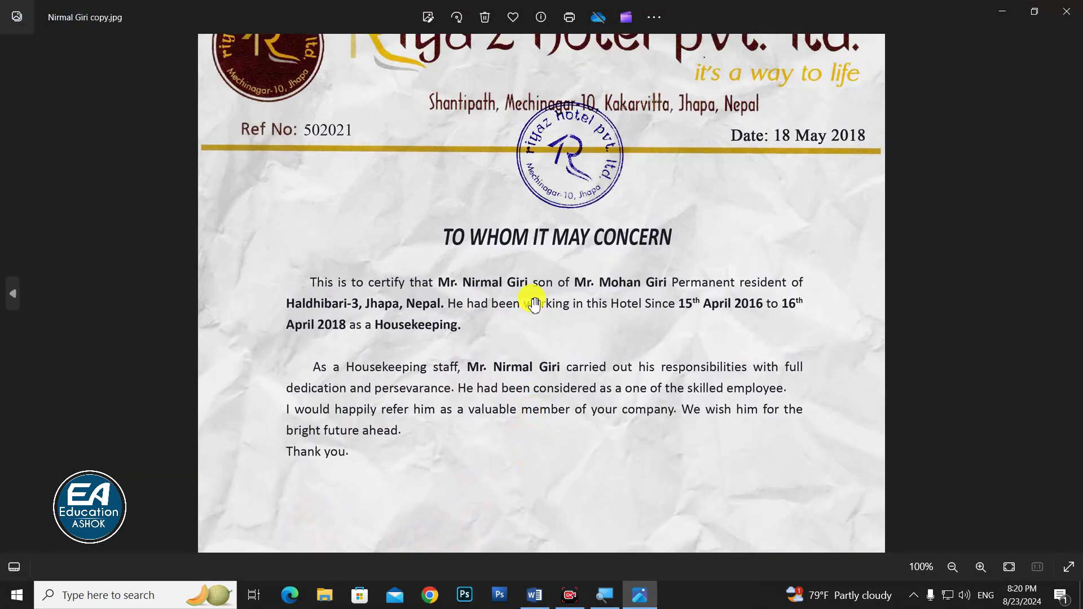
{"action": "scroll", "coordinate": [534, 304], "scroll_direction": "down", "scroll_amount": 3}
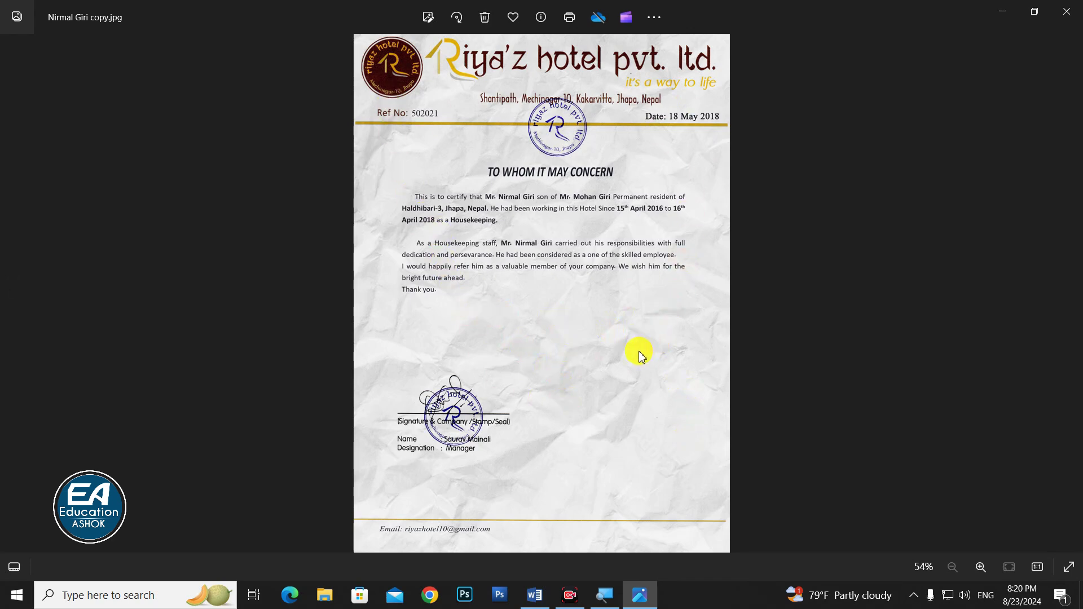
- Close Photos and set the blank Word document's paper size to A4
{"action": "left_click", "coordinate": [1064, 19]}
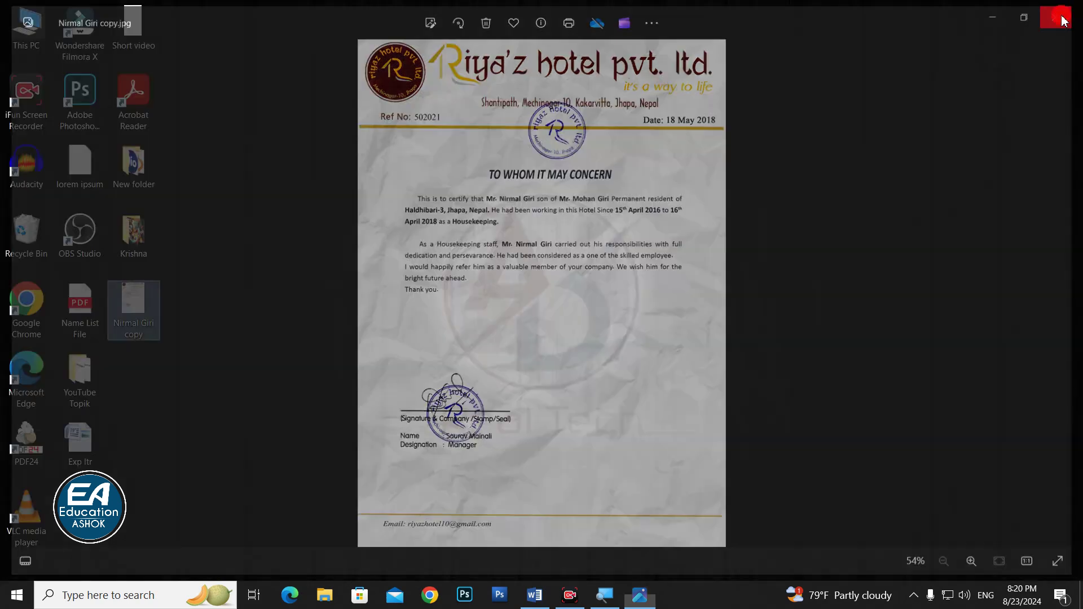
{"action": "left_click", "coordinate": [534, 595]}
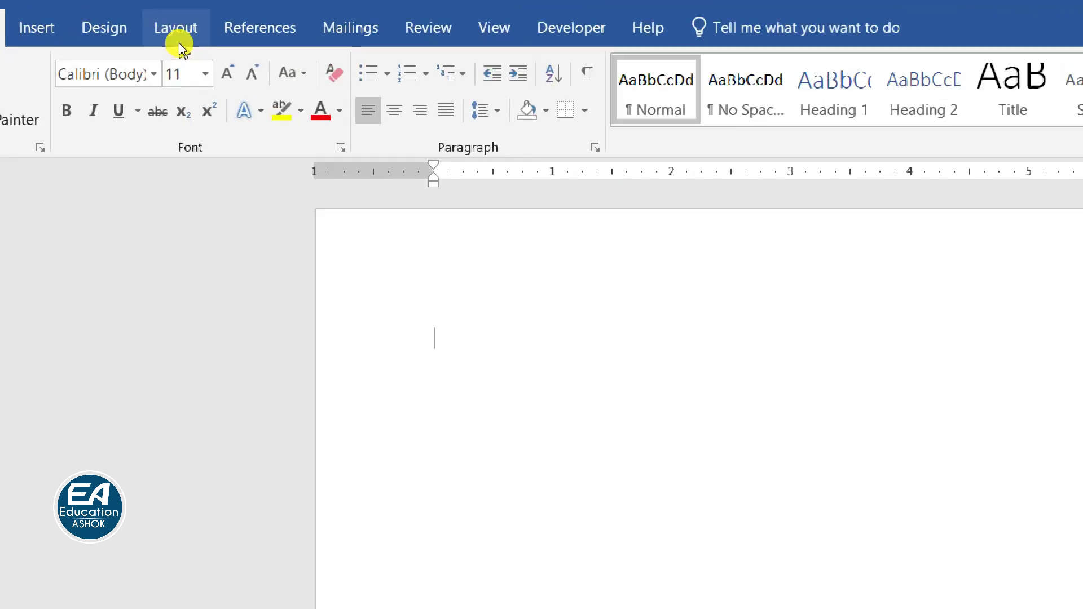
{"action": "left_click", "coordinate": [179, 44]}
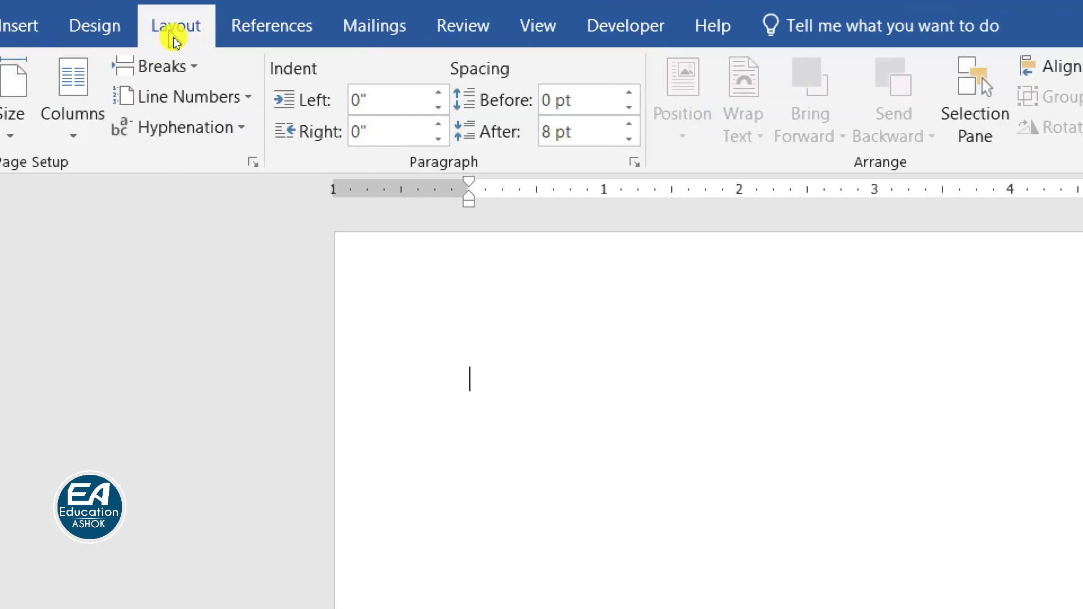
{"action": "left_click", "coordinate": [205, 113]}
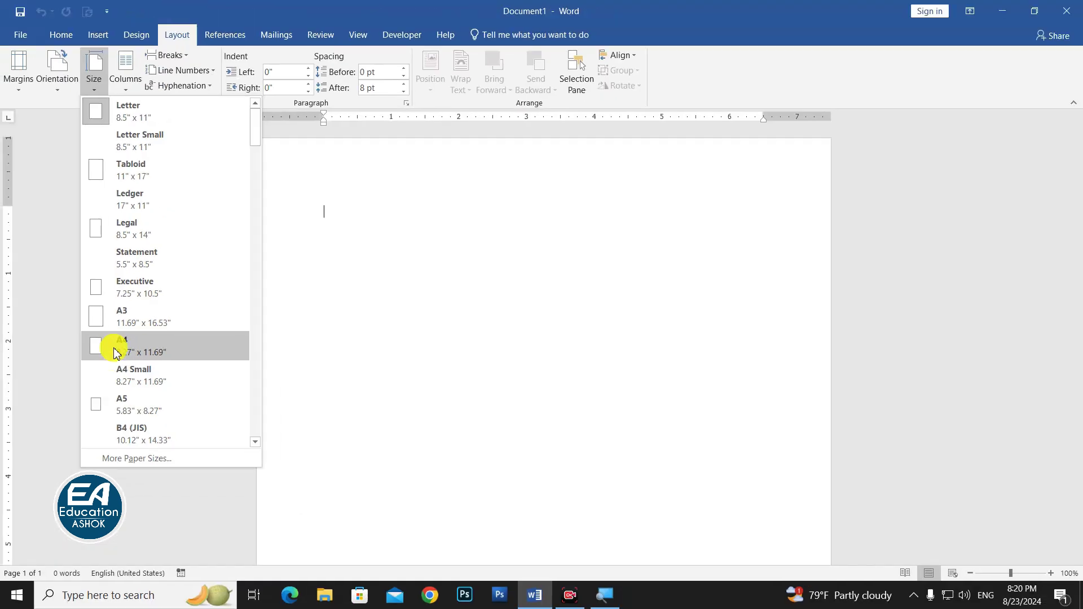
{"action": "left_click", "coordinate": [117, 352]}
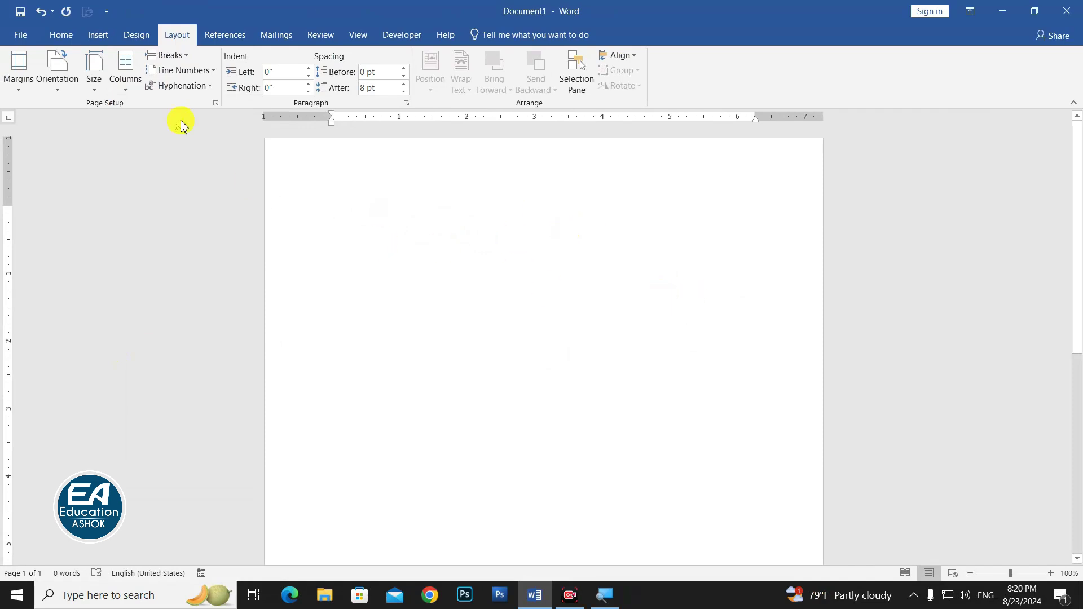
{"action": "left_click", "coordinate": [98, 35]}
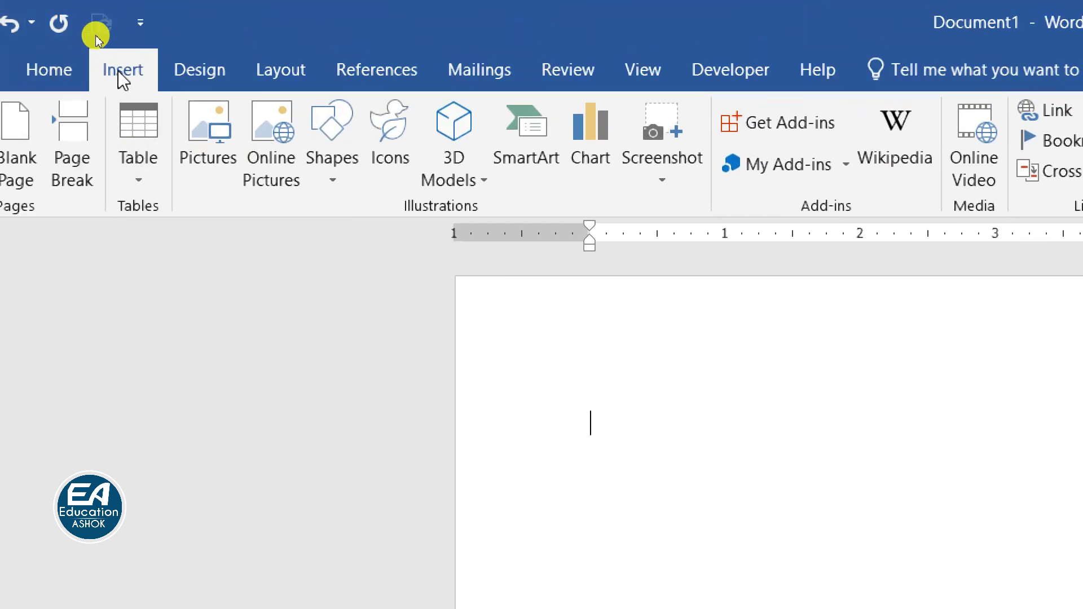
- Insert the scanned certificate image from the Desktop folder onto the A4 page
{"action": "left_click", "coordinate": [146, 80]}
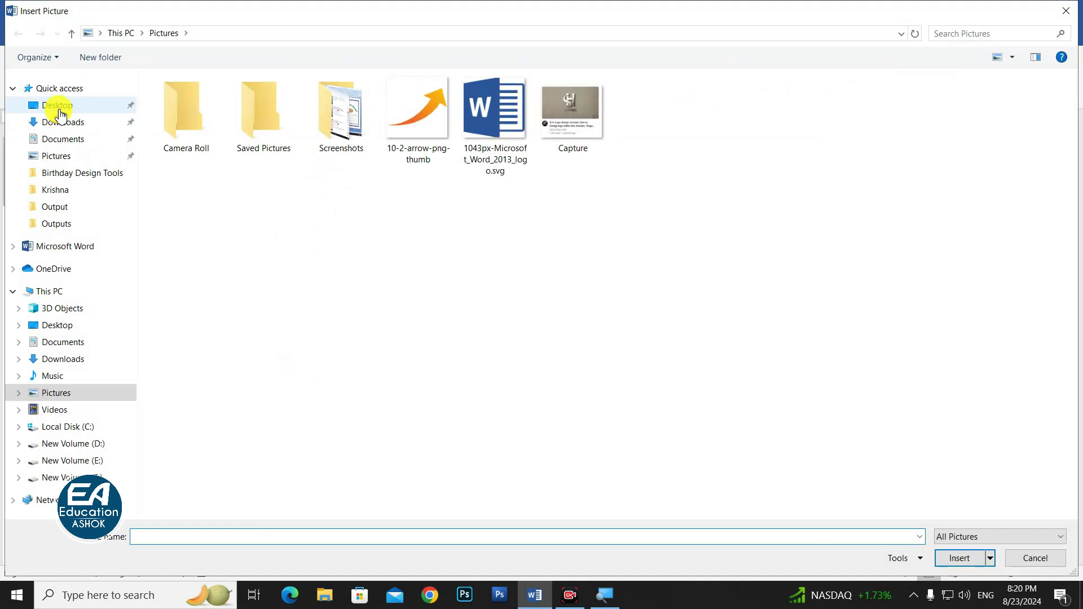
{"action": "left_click", "coordinate": [60, 111]}
{"action": "left_click", "coordinate": [427, 136]}
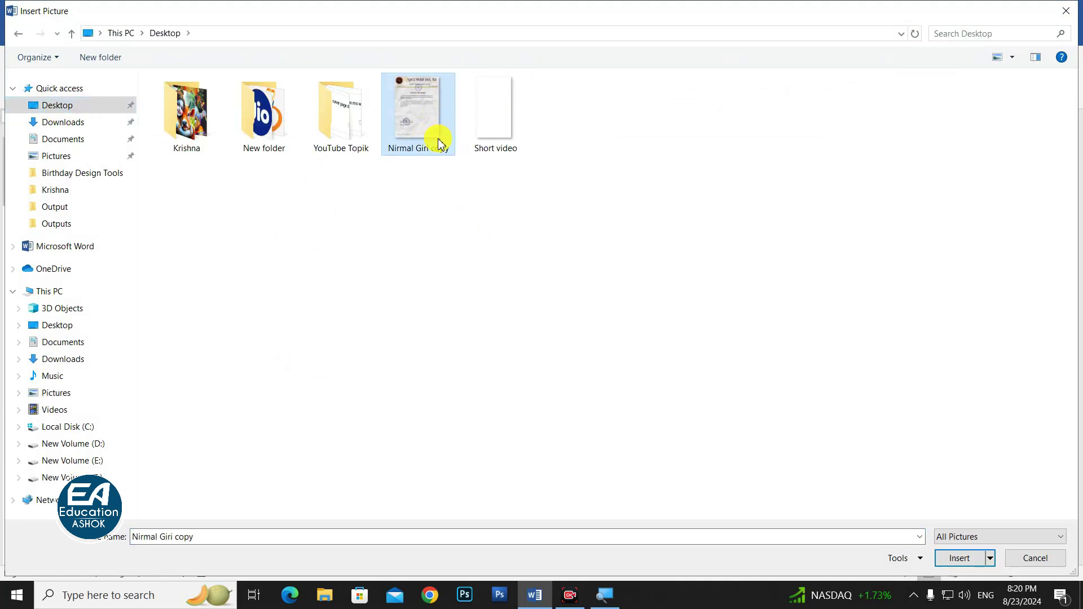
{"action": "left_click", "coordinate": [962, 559]}
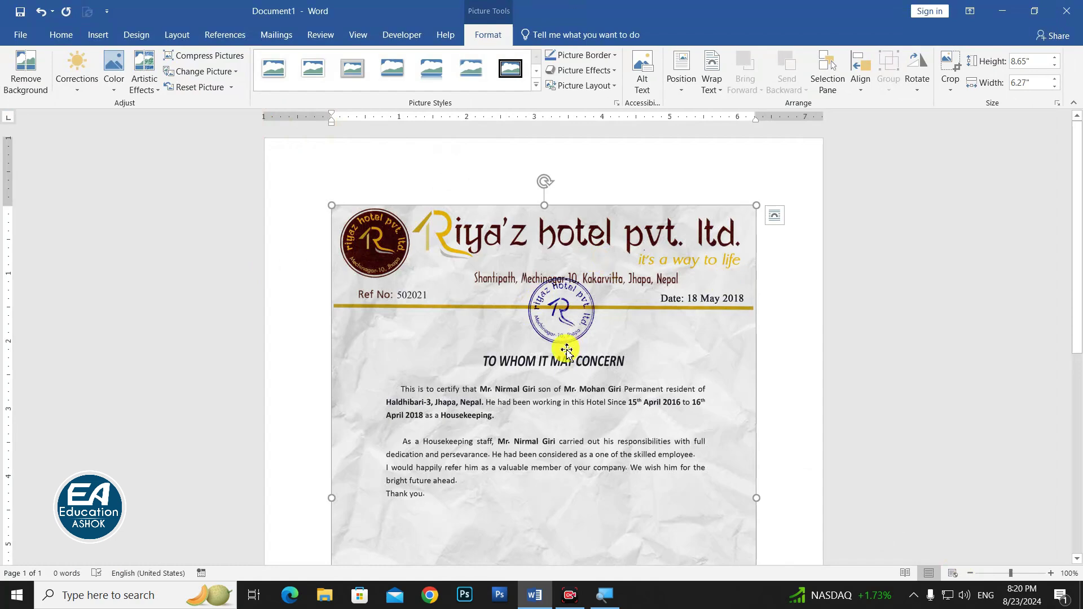
{"action": "scroll", "coordinate": [566, 351], "scroll_direction": "down", "scroll_amount": 4, "text": "ctrl"}
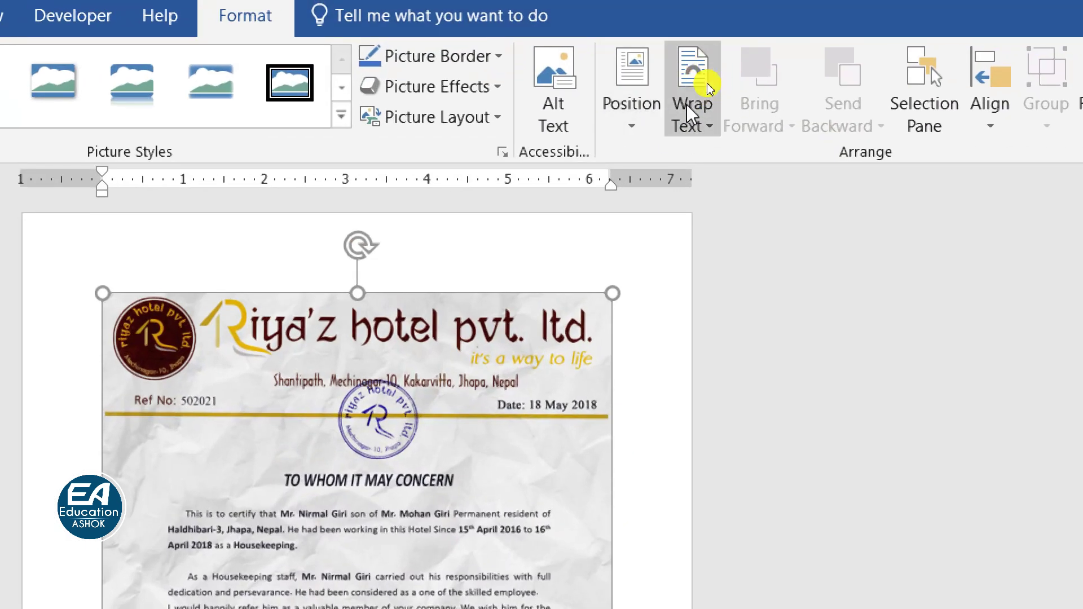
- Set the picture's wrapping to In Front of Text and drag it up to the page top
{"action": "left_click", "coordinate": [705, 84]}
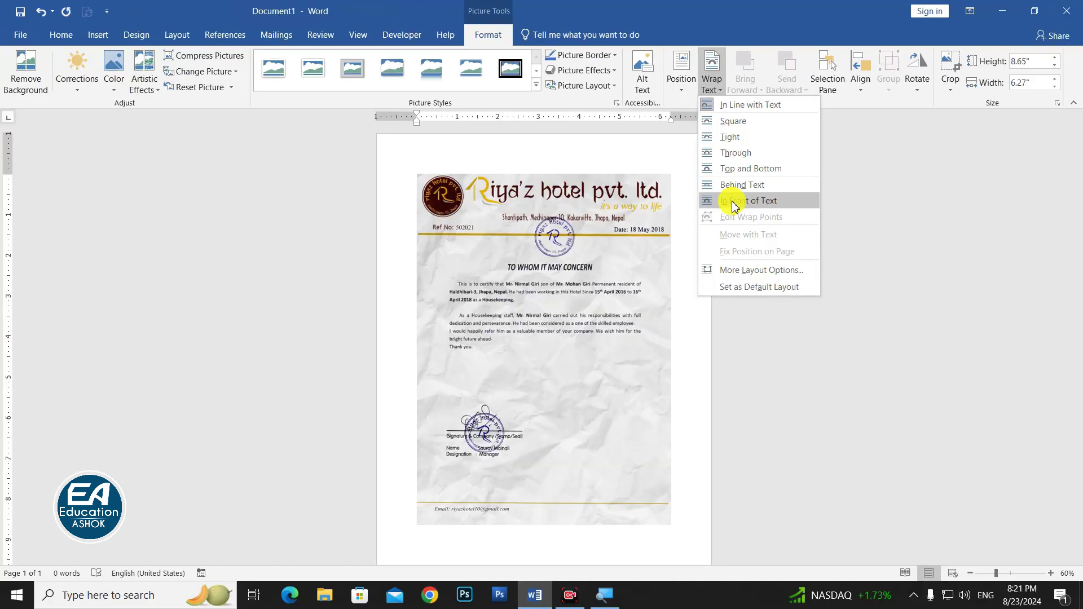
{"action": "left_click", "coordinate": [733, 202]}
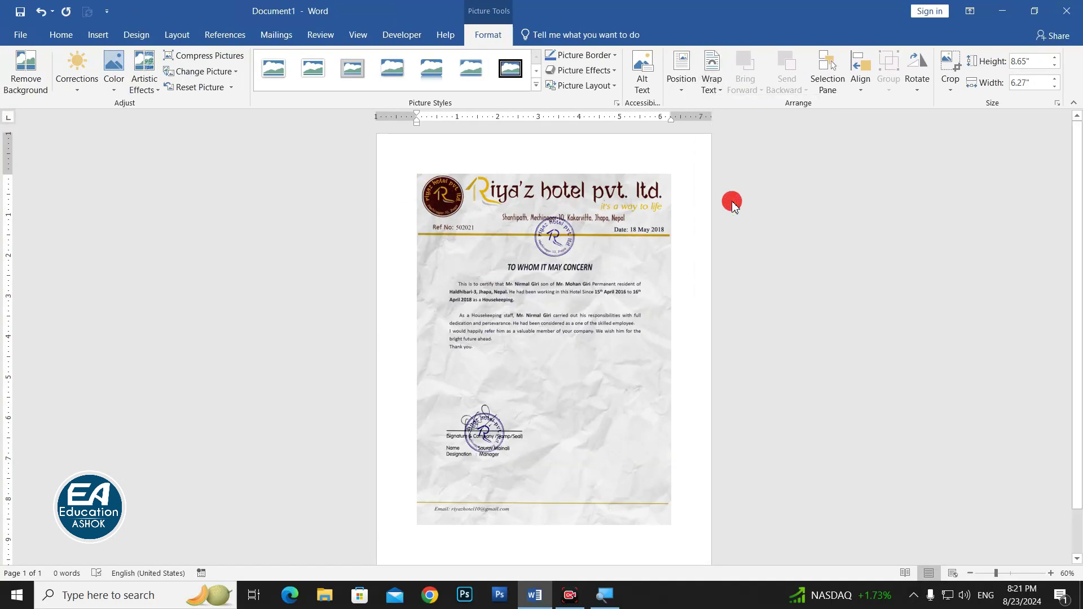
{"action": "left_click_drag", "start_coordinate": [566, 311], "coordinate": [561, 290]}
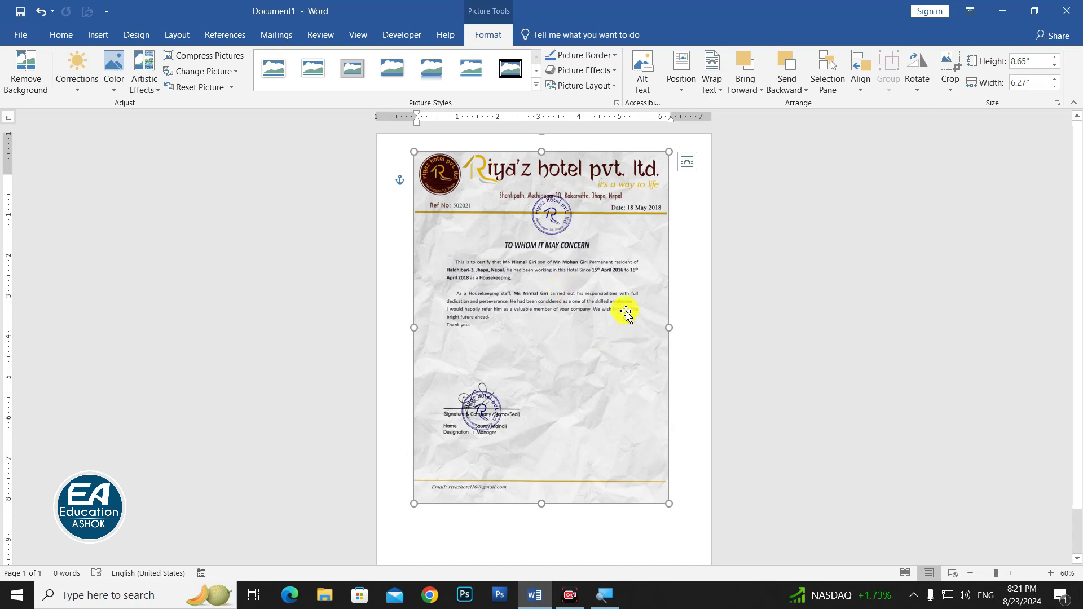
{"action": "right_click", "coordinate": [599, 294]}
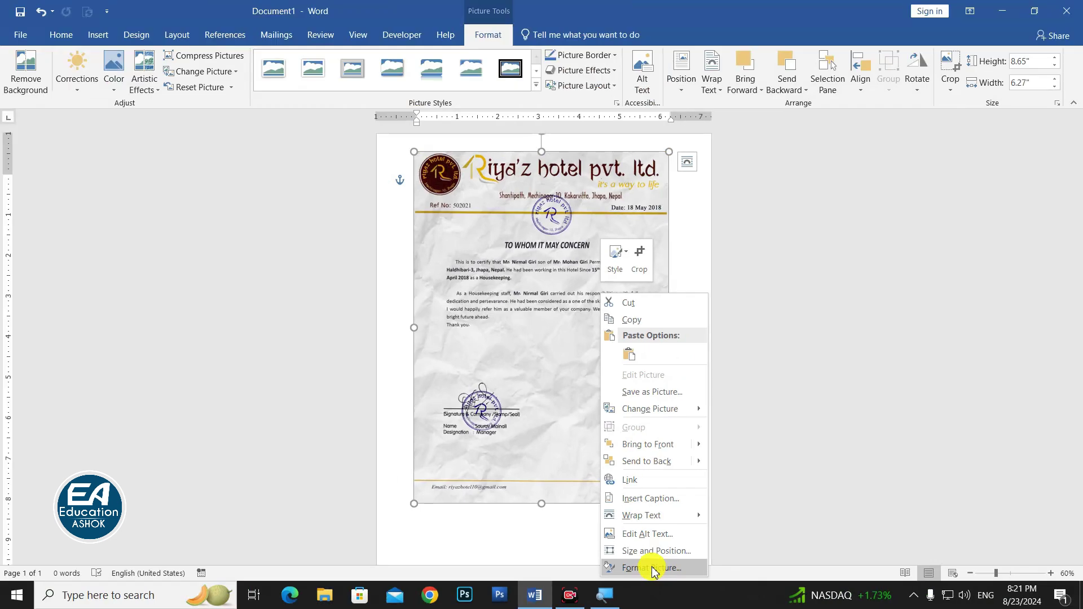
- Open Format Picture for the image and expand its Picture Corrections section
{"action": "left_click", "coordinate": [654, 568]}
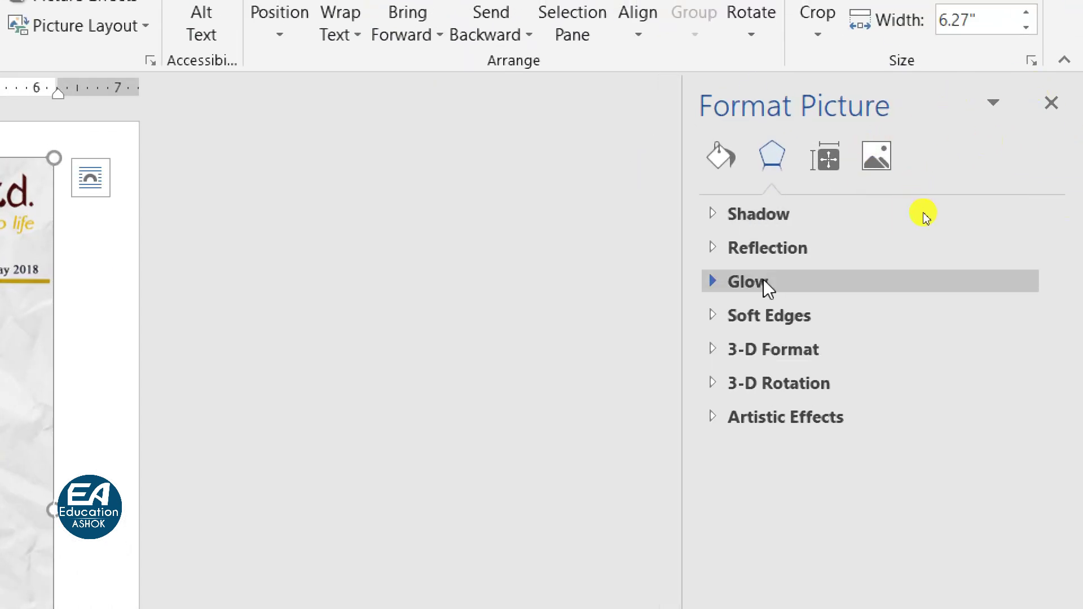
{"action": "left_click", "coordinate": [881, 159]}
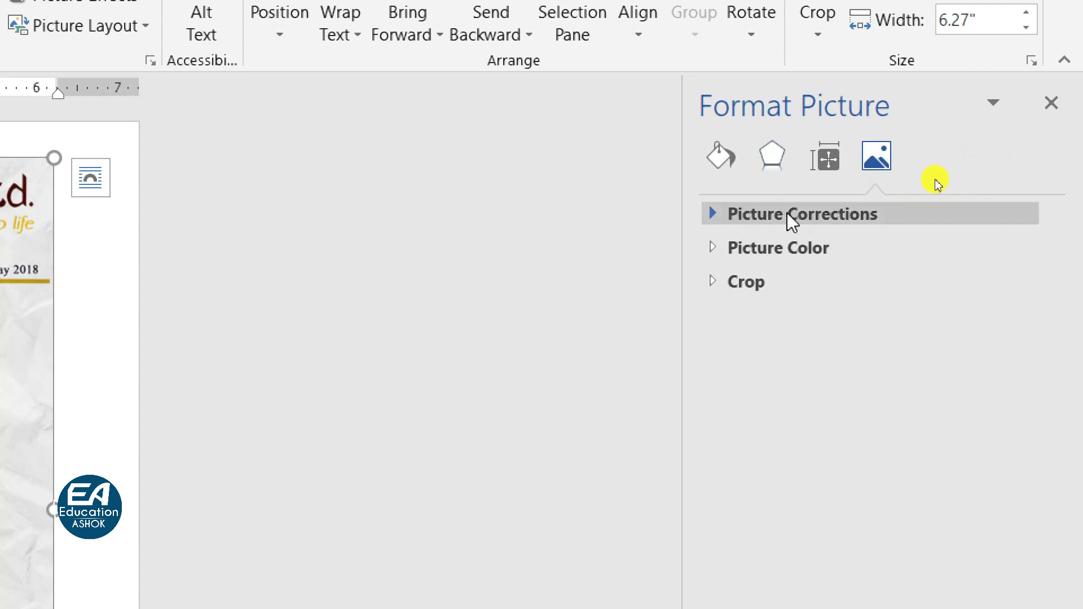
{"action": "left_click", "coordinate": [763, 219]}
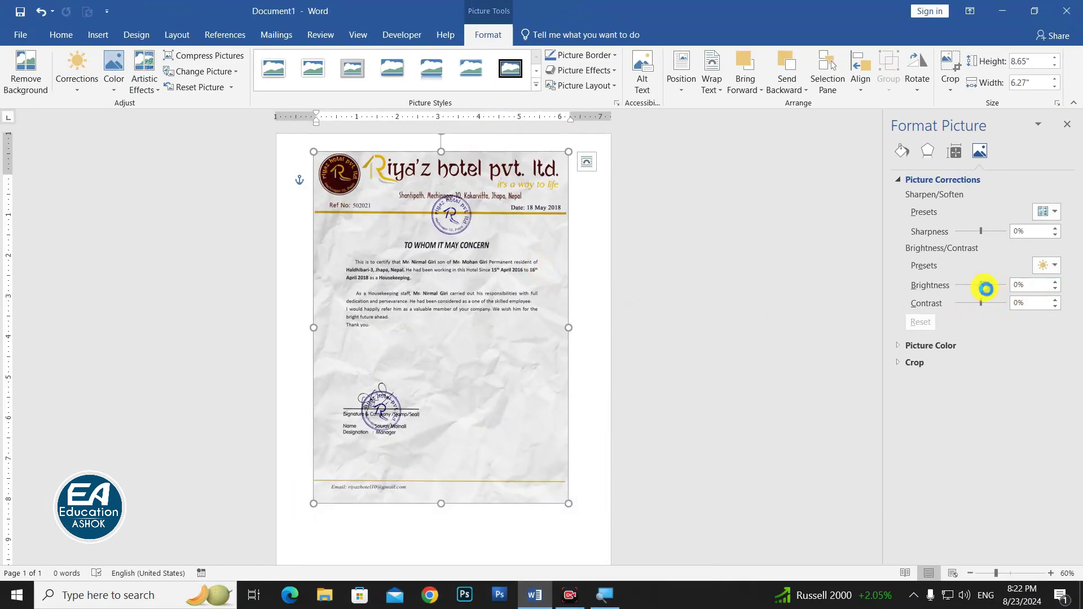
- Set the picture's brightness to 24%, contrast to 7% and sharpness to 5%
{"action": "left_click", "coordinate": [987, 288]}
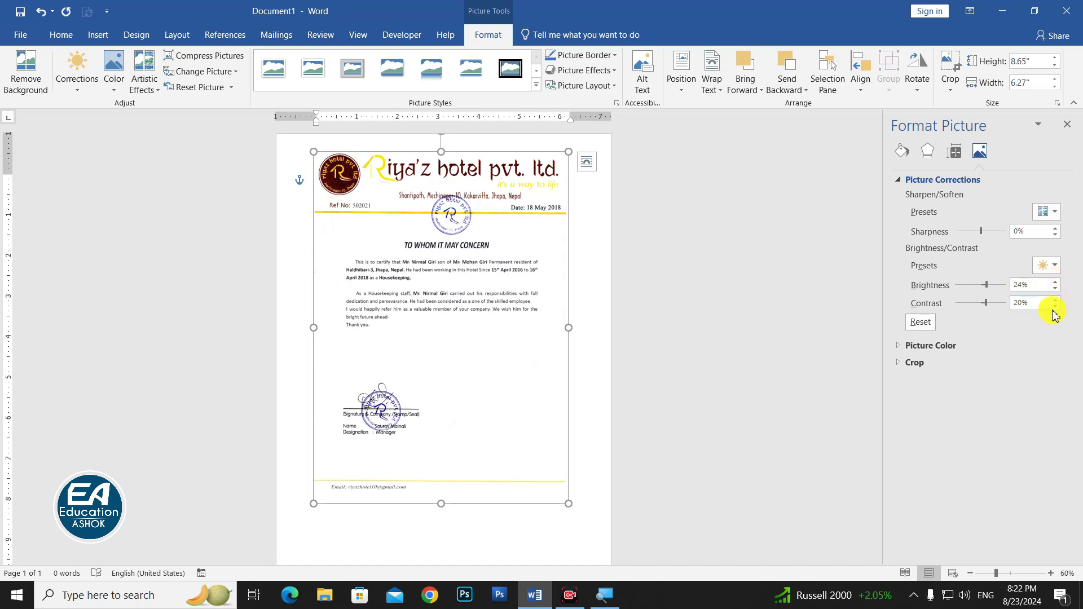
{"action": "left_click", "coordinate": [1055, 307]}
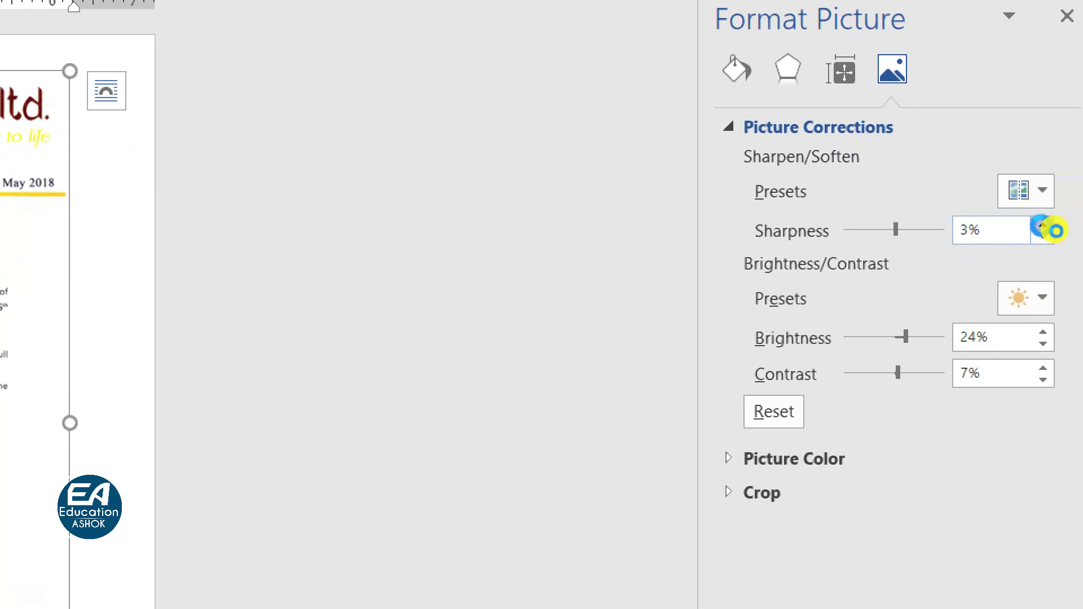
{"action": "left_click", "coordinate": [1044, 226]}
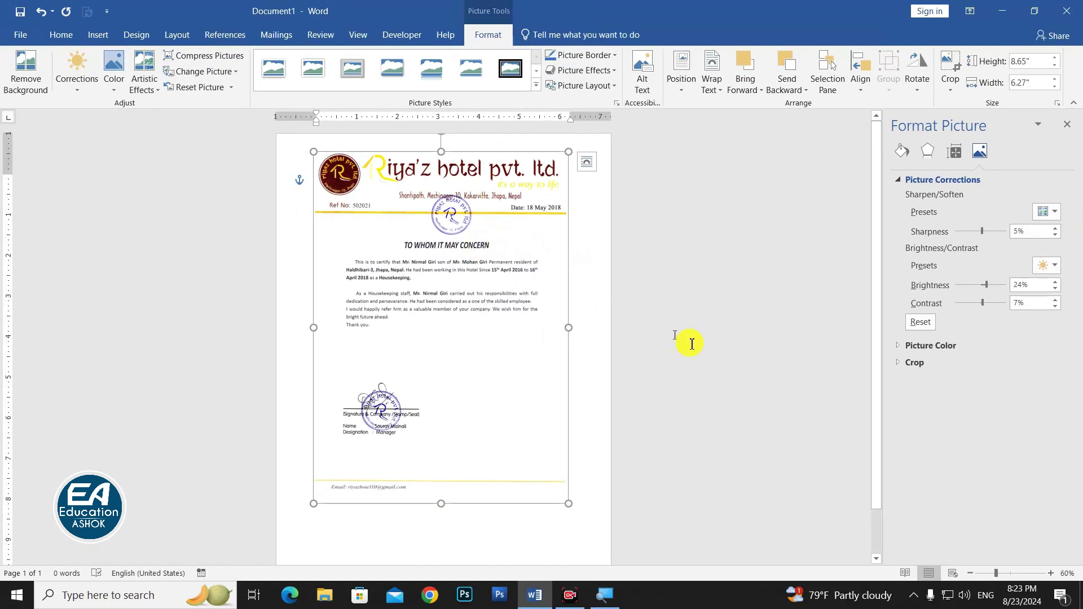
- Check the corrected picture, then close the Format Picture pane
{"action": "left_click", "coordinate": [801, 432]}
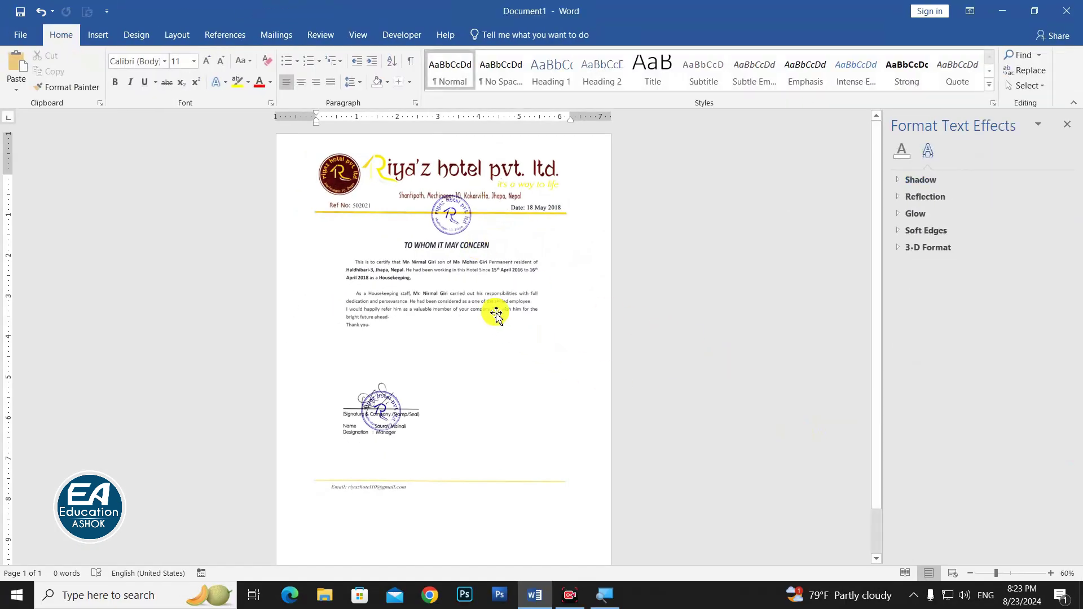
{"action": "left_click", "coordinate": [493, 310]}
{"action": "scroll", "coordinate": [492, 313], "scroll_direction": "up", "scroll_amount": 7}
{"action": "scroll", "coordinate": [495, 316], "scroll_direction": "up", "scroll_amount": 4}
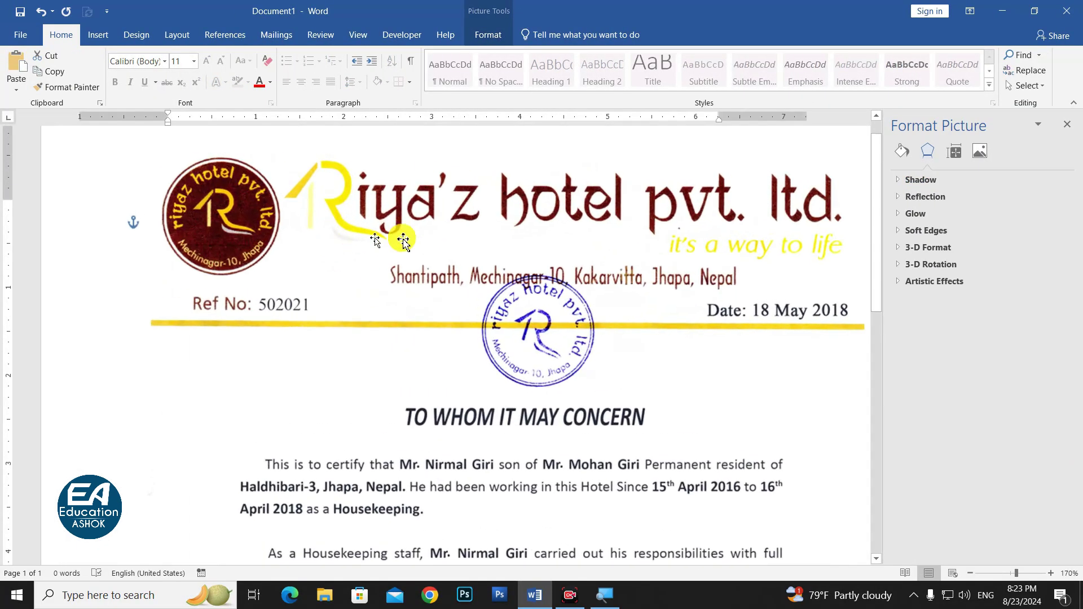
{"action": "scroll", "coordinate": [589, 418], "scroll_direction": "down", "scroll_amount": 5}
{"action": "scroll", "coordinate": [443, 399], "scroll_direction": "down", "scroll_amount": 5}
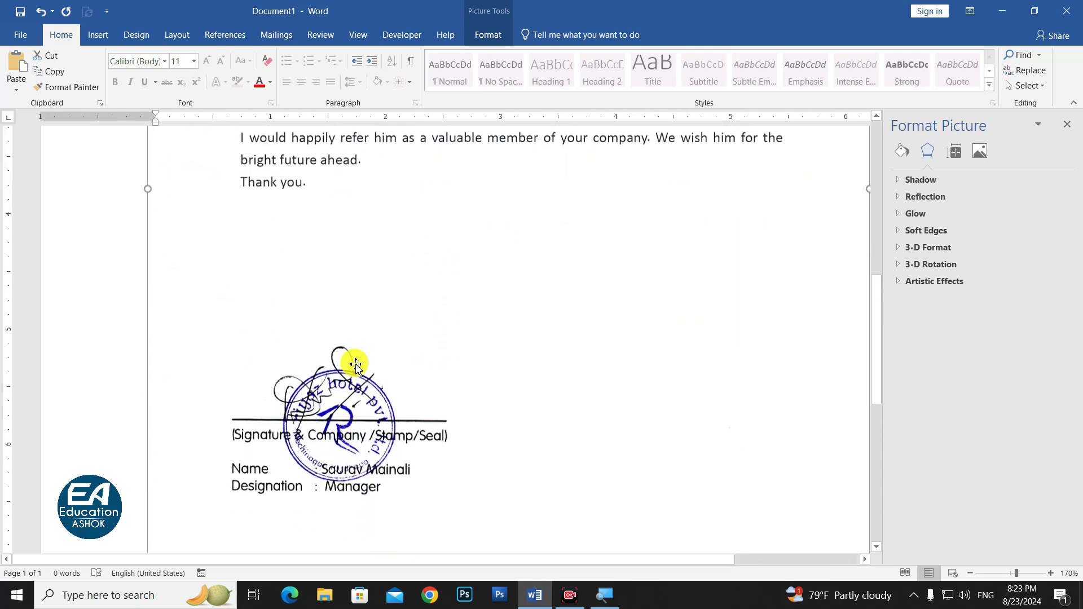
{"action": "scroll", "coordinate": [432, 393], "scroll_direction": "down", "scroll_amount": 4}
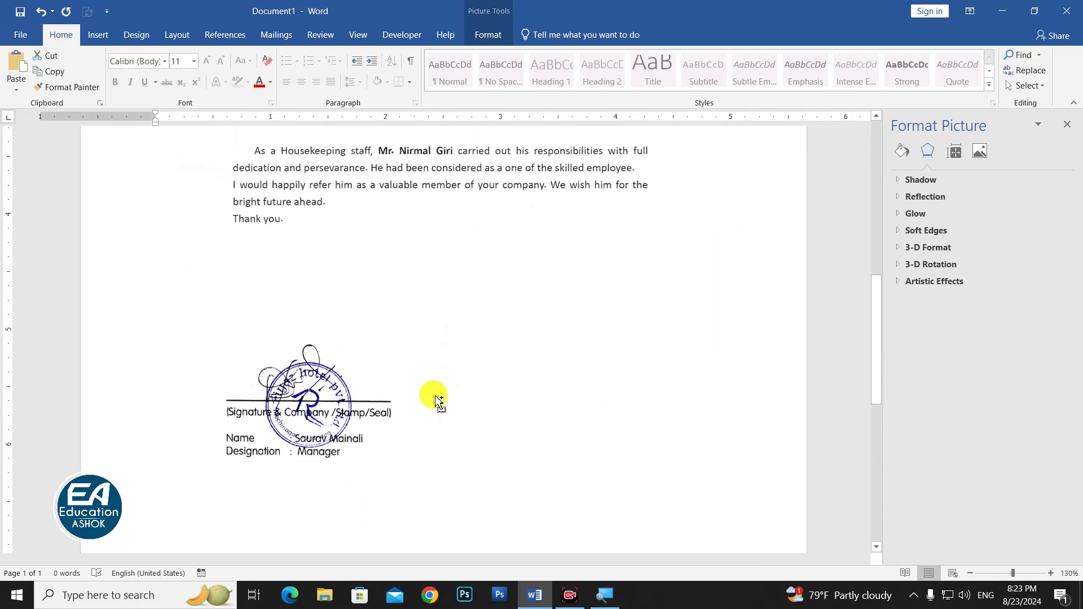
{"action": "scroll", "coordinate": [439, 400], "scroll_direction": "down", "scroll_amount": 5}
{"action": "left_click", "coordinate": [1067, 124]}
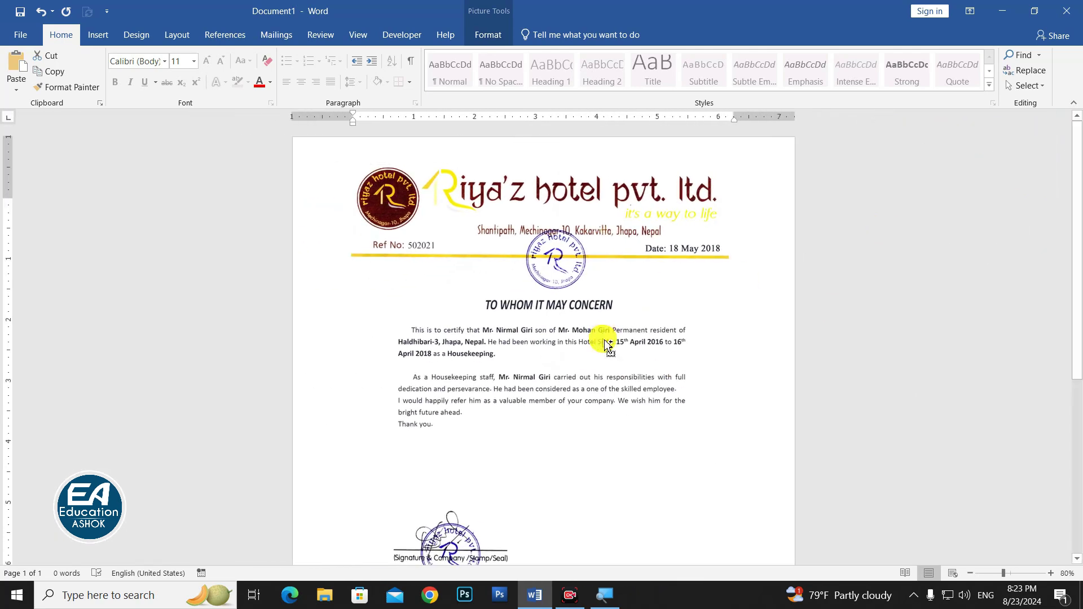
{"action": "scroll", "coordinate": [604, 350], "scroll_direction": "down", "scroll_amount": 2}
- Nudge the picture up and left, enlarge it toward the page corner, and shift it down
{"action": "left_click", "coordinate": [592, 353]}
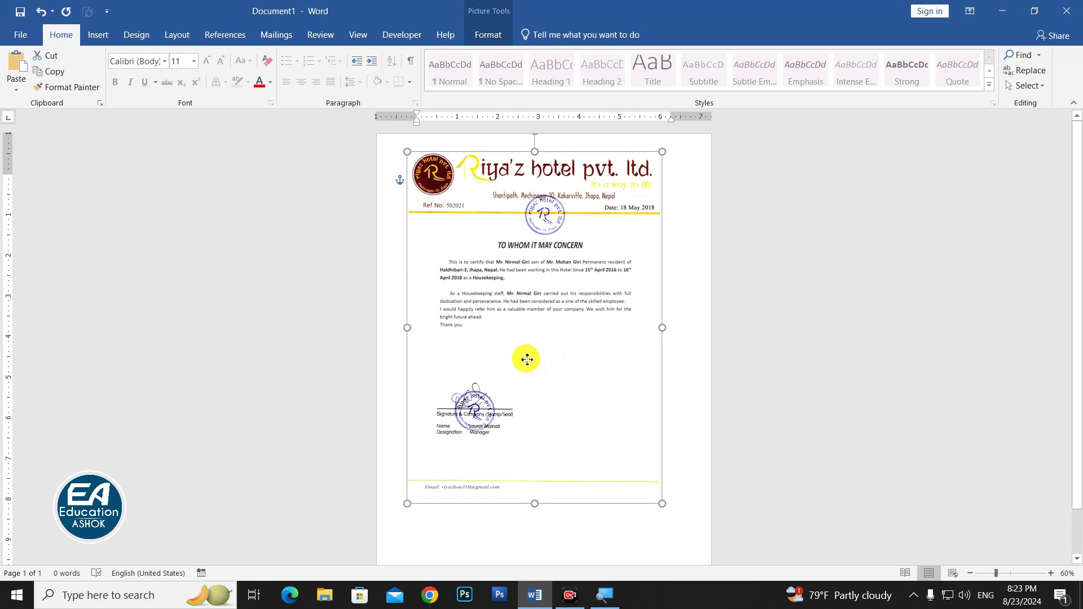
{"action": "key", "text": "Up"}
{"action": "key", "text": "Left"}
{"action": "key", "text": "Up"}
{"action": "key", "text": "Left"}
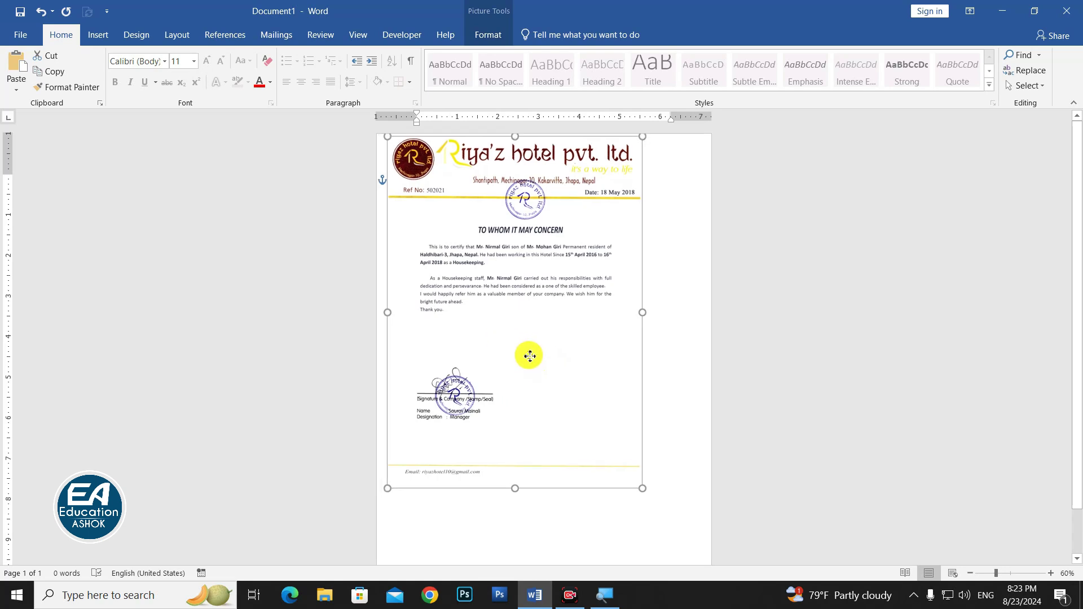
{"action": "scroll", "coordinate": [587, 411], "scroll_direction": "down", "scroll_amount": 2}
{"action": "scroll", "coordinate": [623, 449], "scroll_direction": "down", "scroll_amount": 2}
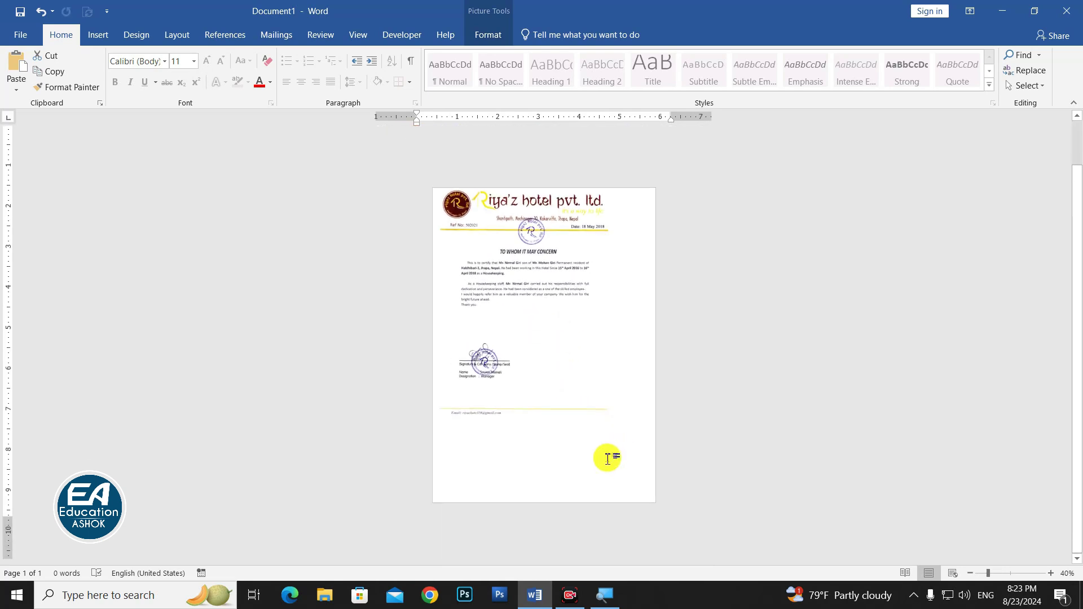
{"action": "left_click_drag", "start_coordinate": [618, 433], "coordinate": [648, 476]}
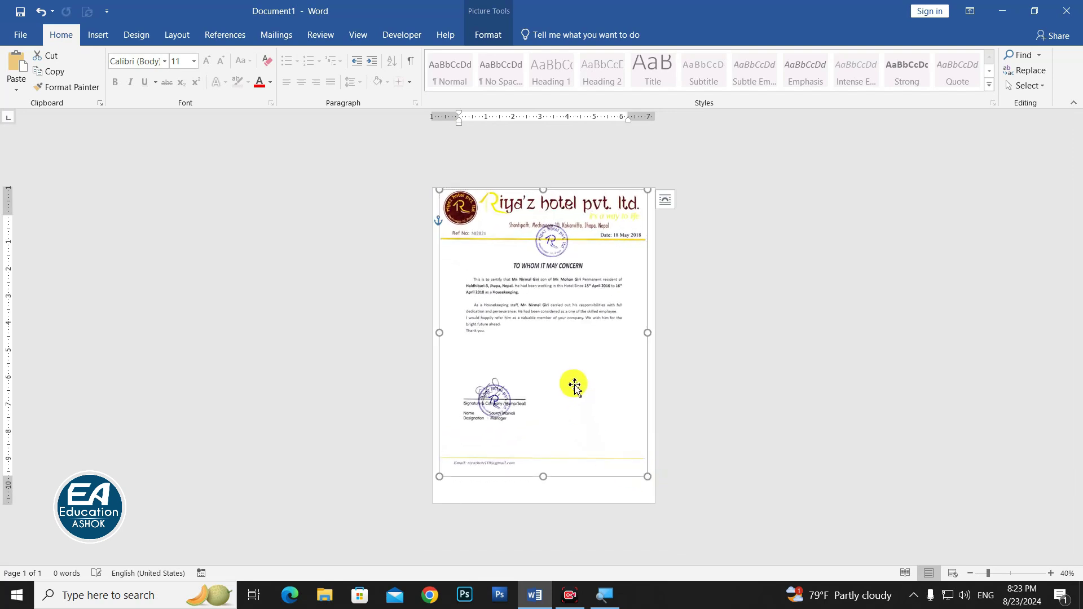
{"action": "left_click_drag", "start_coordinate": [573, 388], "coordinate": [573, 395]}
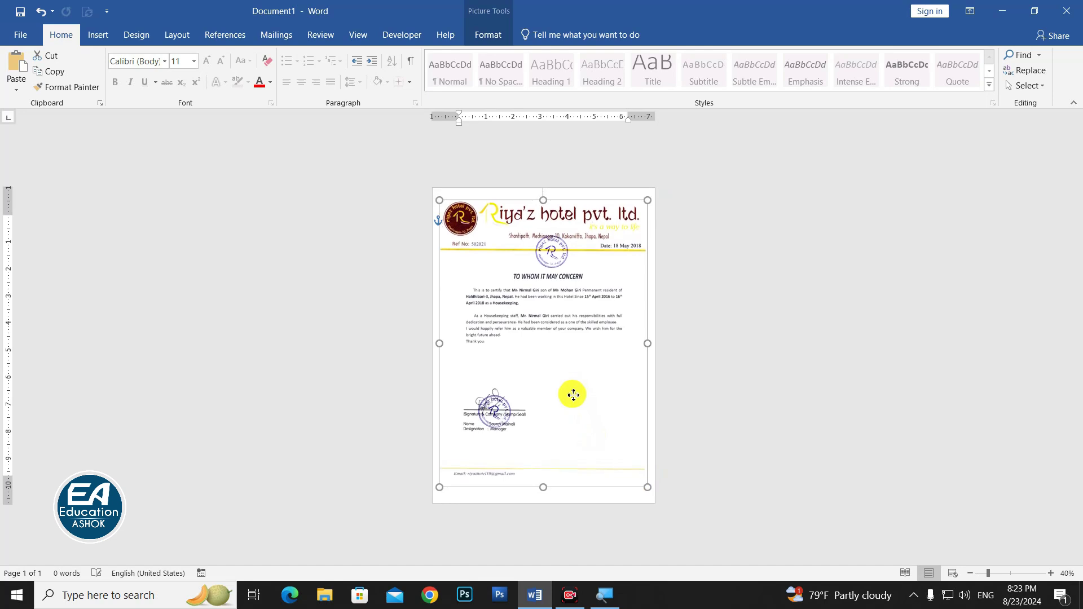
- Widen the certificate picture by pulling its top-left and top-right corners outward
{"action": "left_click", "coordinate": [566, 303]}
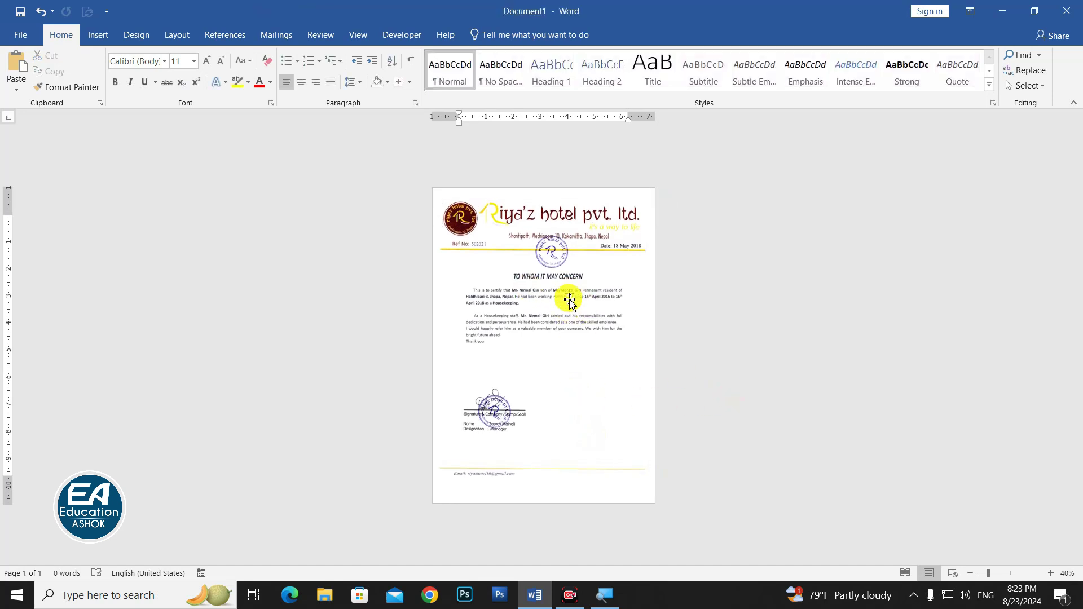
{"action": "scroll", "coordinate": [556, 316], "scroll_direction": "up", "scroll_amount": 1}
{"action": "left_click", "coordinate": [527, 305]}
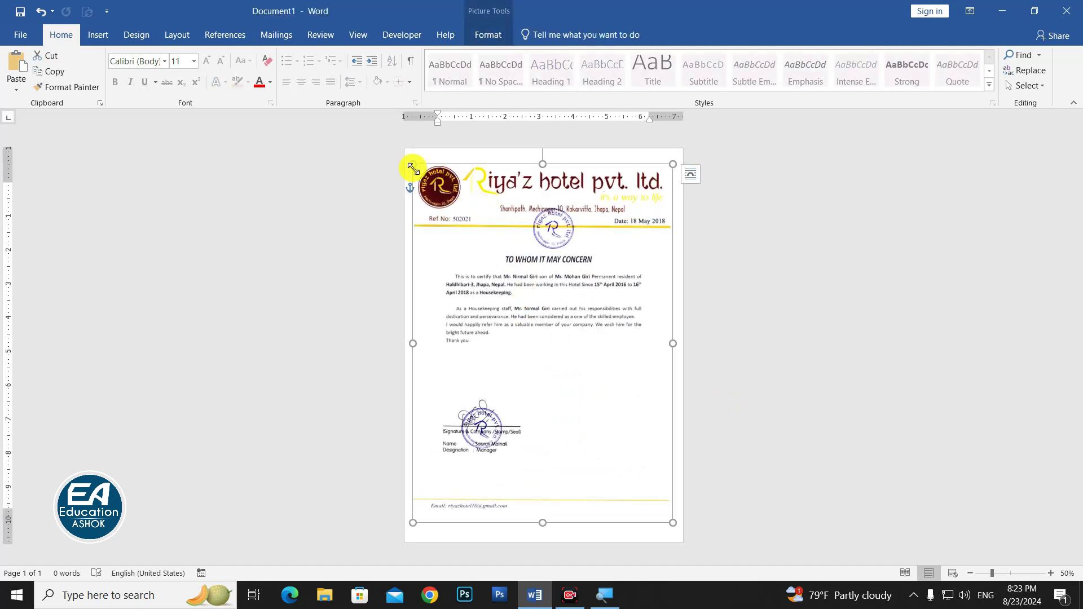
{"action": "left_click_drag", "start_coordinate": [413, 169], "coordinate": [411, 165]}
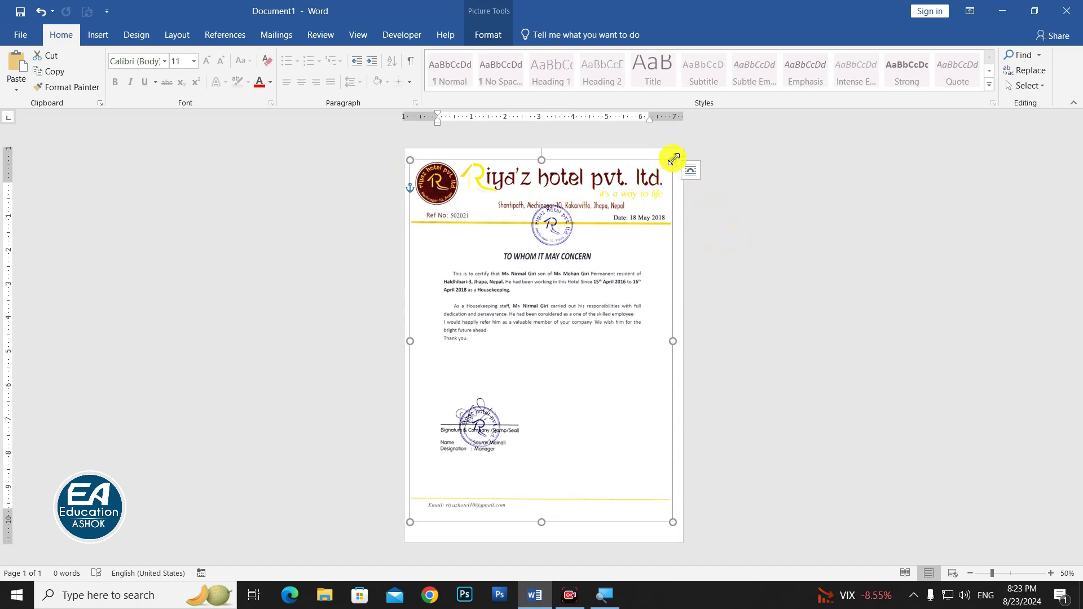
{"action": "left_click_drag", "start_coordinate": [676, 160], "coordinate": [681, 159]}
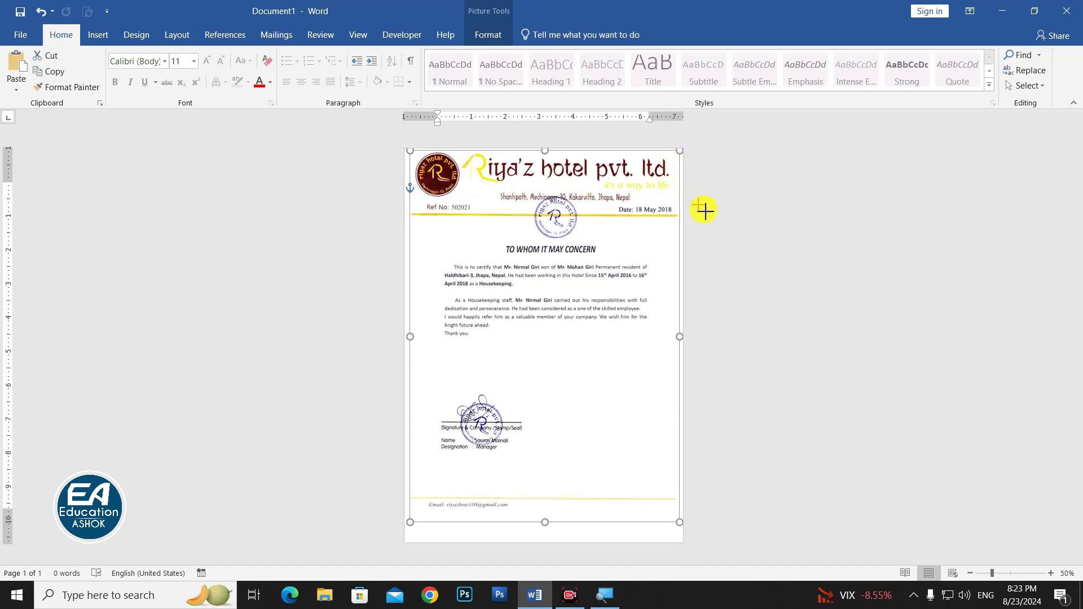
{"action": "left_click", "coordinate": [740, 236]}
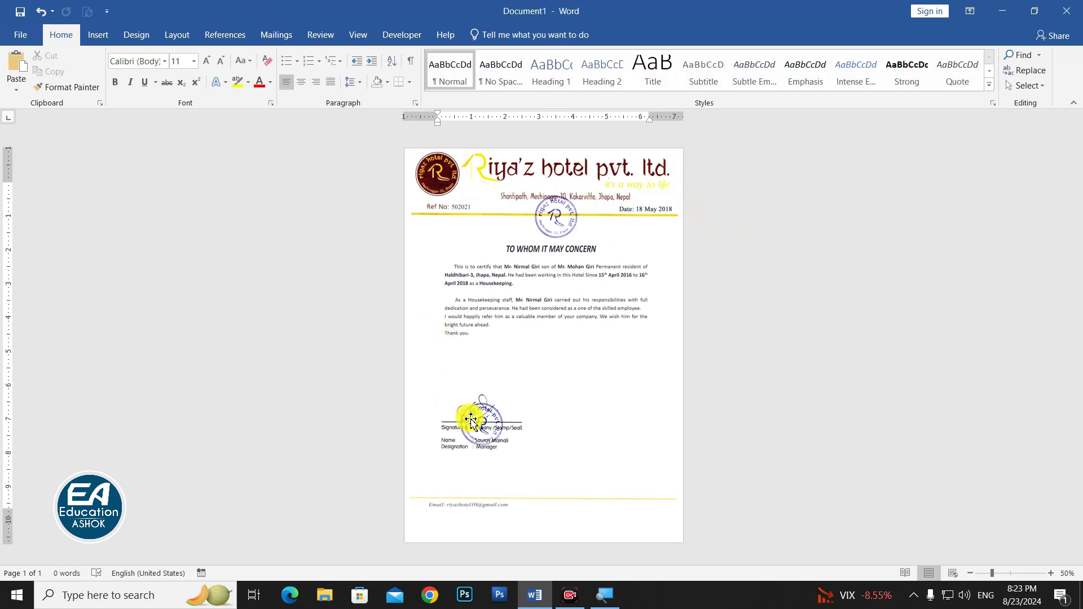
- Move the certificate picture slightly down the page
{"action": "scroll", "coordinate": [481, 365], "scroll_direction": "up", "scroll_amount": 3, "text": "ctrl"}
{"action": "scroll", "coordinate": [527, 368], "scroll_direction": "up", "scroll_amount": 2, "text": "ctrl"}
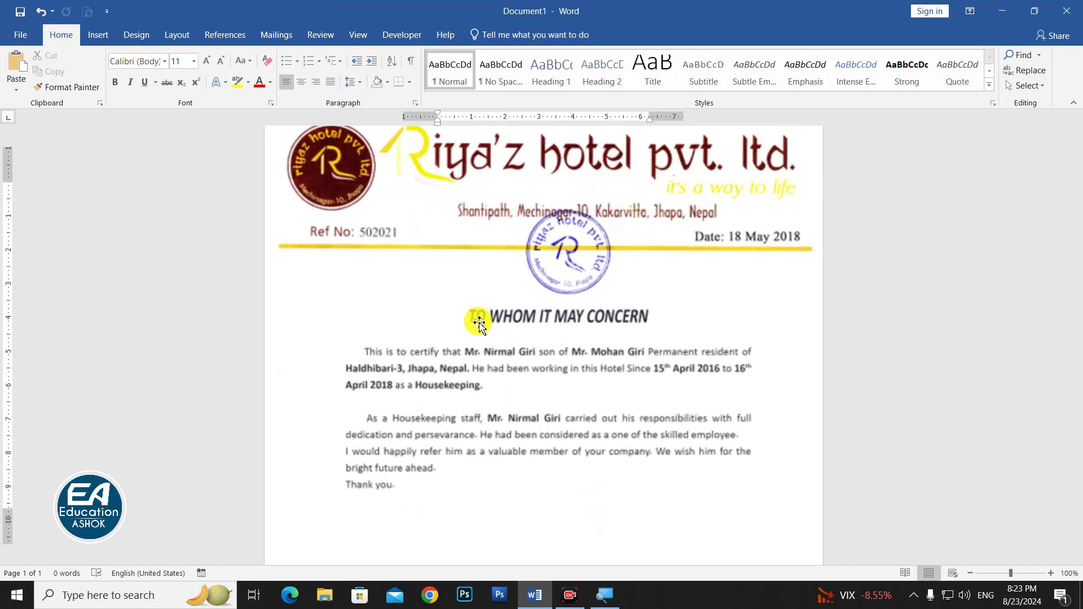
{"action": "scroll", "coordinate": [476, 317], "scroll_direction": "up", "scroll_amount": 1}
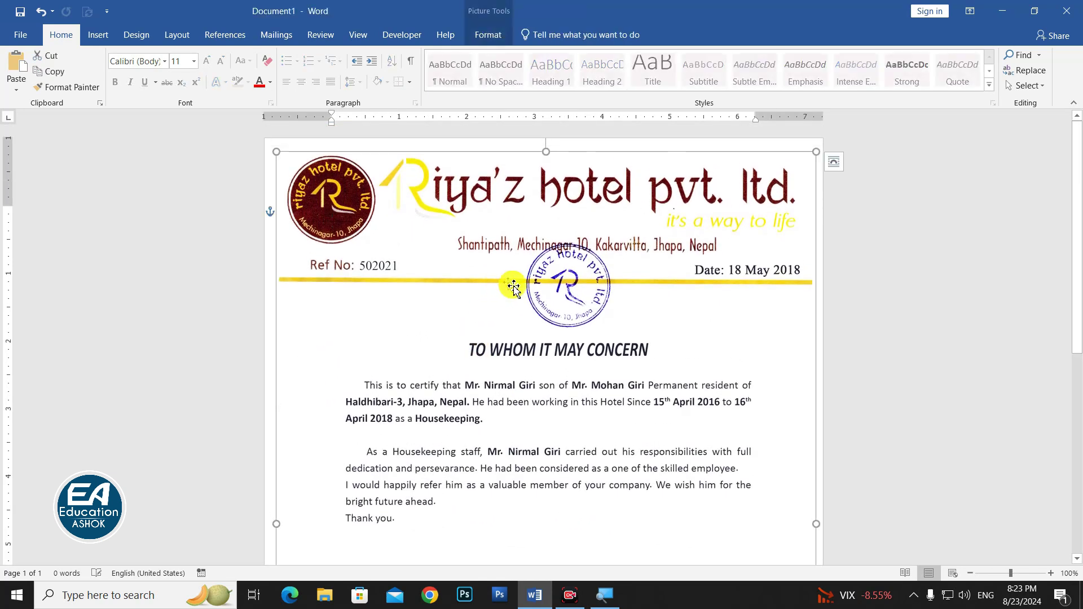
{"action": "left_click_drag", "start_coordinate": [502, 272], "coordinate": [467, 312]}
{"action": "scroll", "coordinate": [488, 372], "scroll_direction": "up", "scroll_amount": 2, "text": "ctrl"}
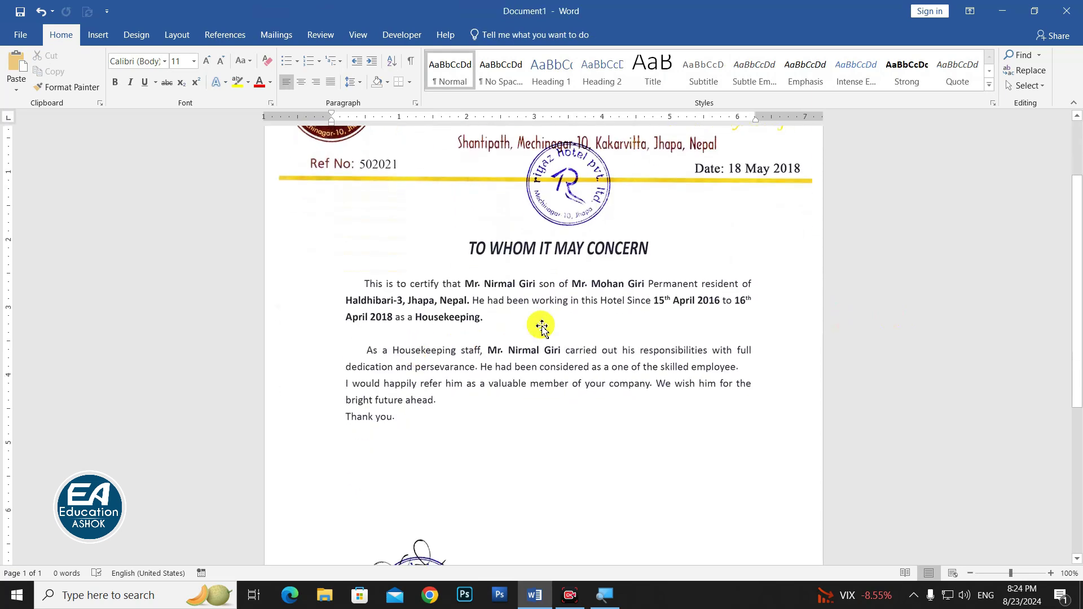
{"action": "scroll", "coordinate": [497, 316], "scroll_direction": "up", "scroll_amount": 2, "text": "ctrl"}
{"action": "scroll", "coordinate": [494, 315], "scroll_direction": "up", "scroll_amount": 3}
{"action": "scroll", "coordinate": [477, 363], "scroll_direction": "down", "scroll_amount": 2}
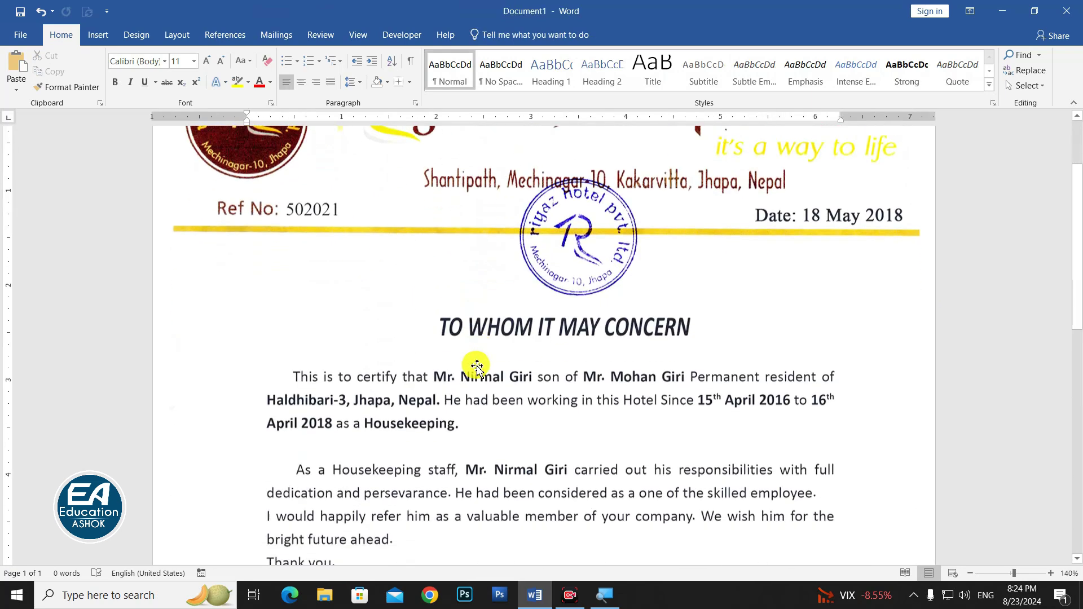
- Draw a rectangle over the name in the first sentence, with no outline and white fill
{"action": "left_click", "coordinate": [98, 34]}
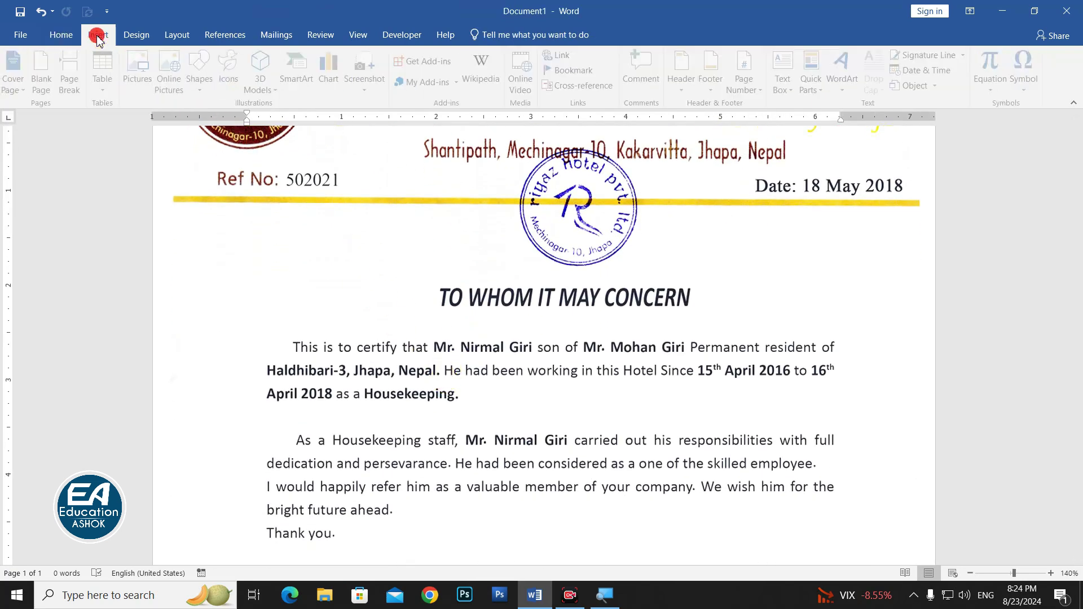
{"action": "left_click", "coordinate": [205, 75]}
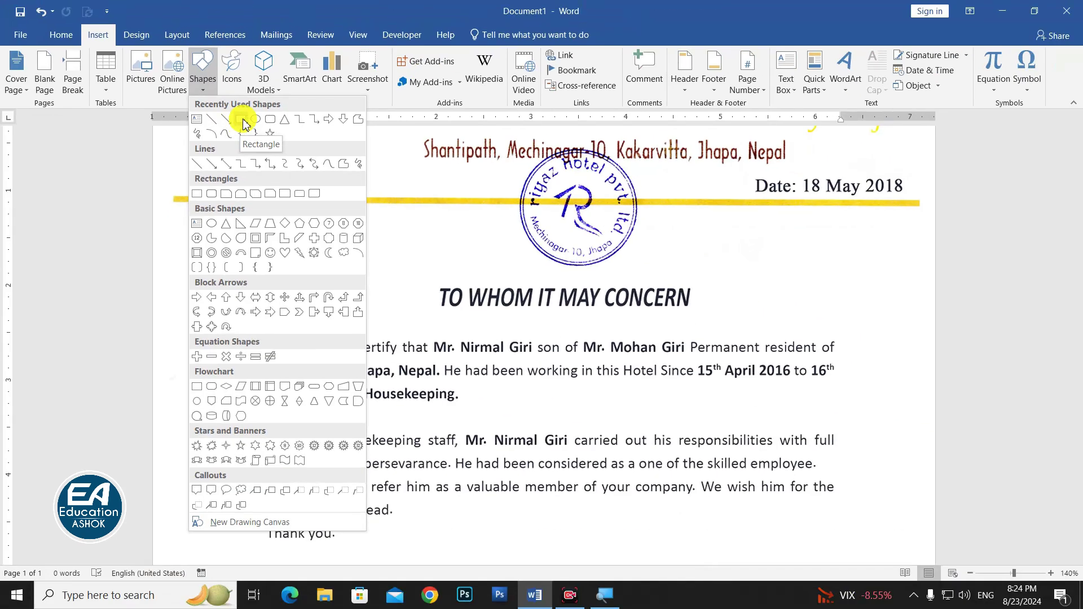
{"action": "left_click", "coordinate": [244, 119]}
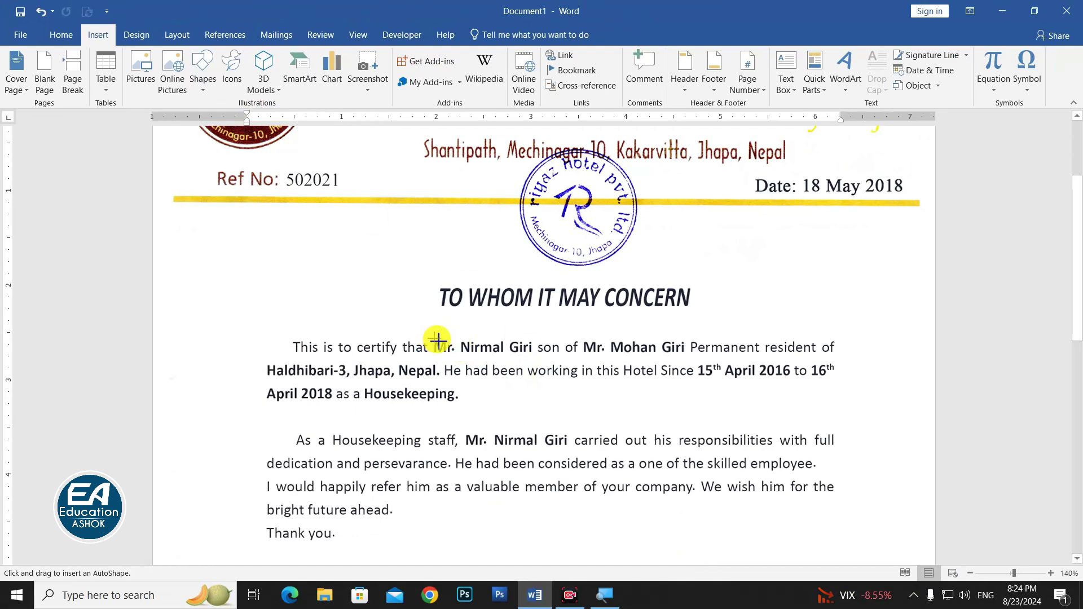
{"action": "left_click_drag", "start_coordinate": [437, 339], "coordinate": [535, 361]}
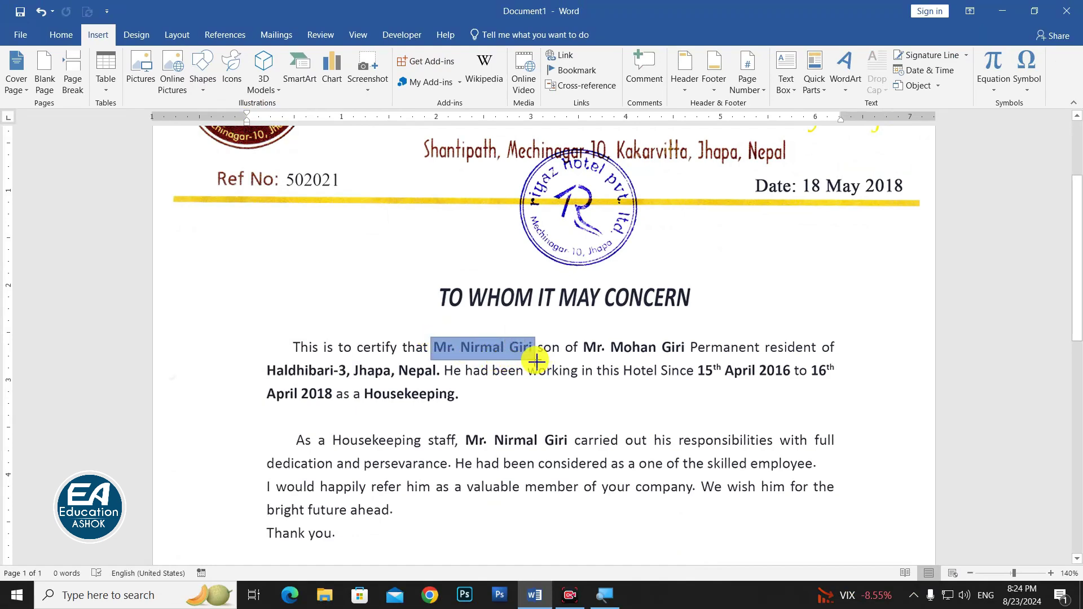
{"action": "left_click", "coordinate": [358, 70]}
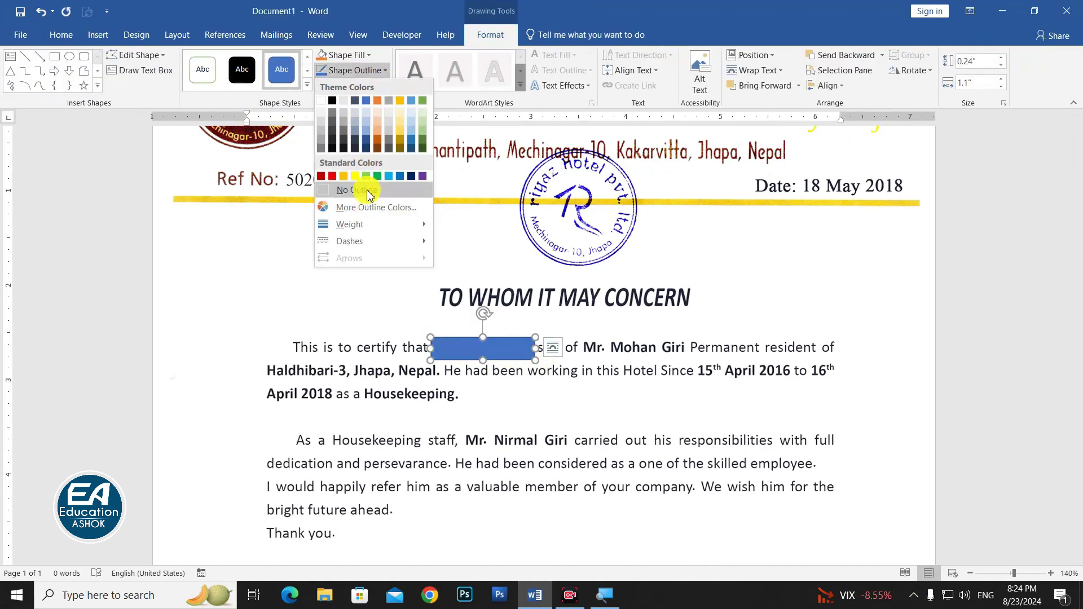
{"action": "left_click", "coordinate": [368, 191]}
{"action": "left_click", "coordinate": [344, 55]}
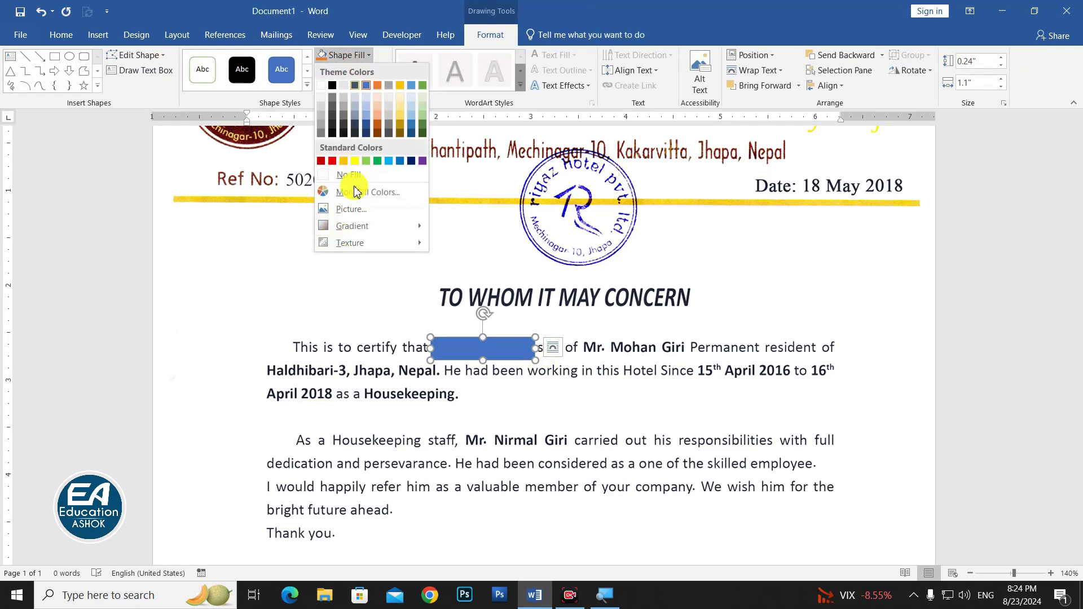
{"action": "left_click", "coordinate": [322, 86]}
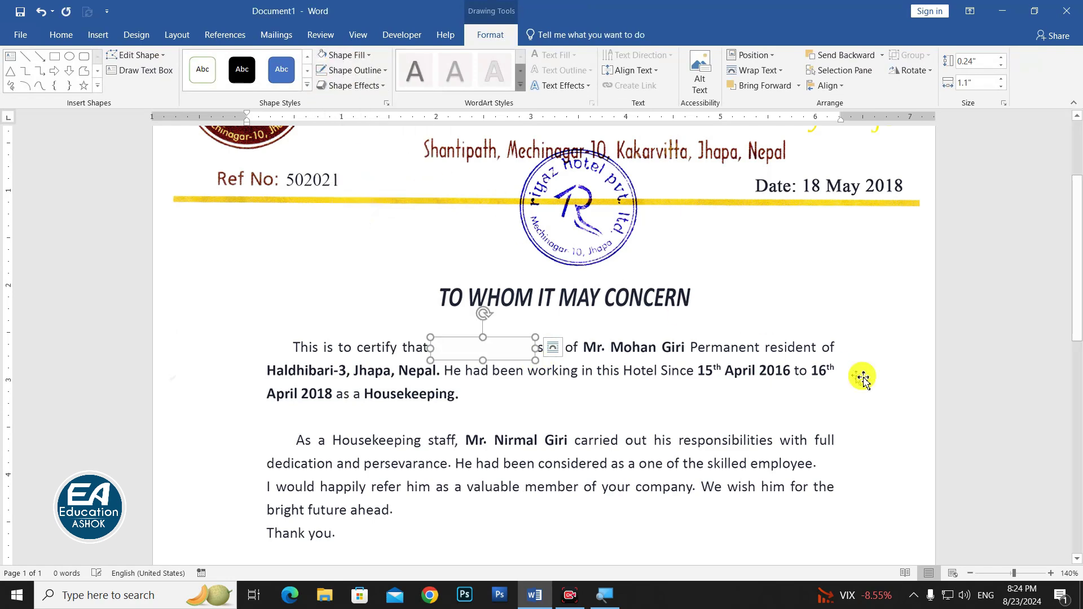
{"action": "left_click", "coordinate": [969, 373]}
{"action": "scroll", "coordinate": [455, 404], "scroll_direction": "up", "scroll_amount": 1}
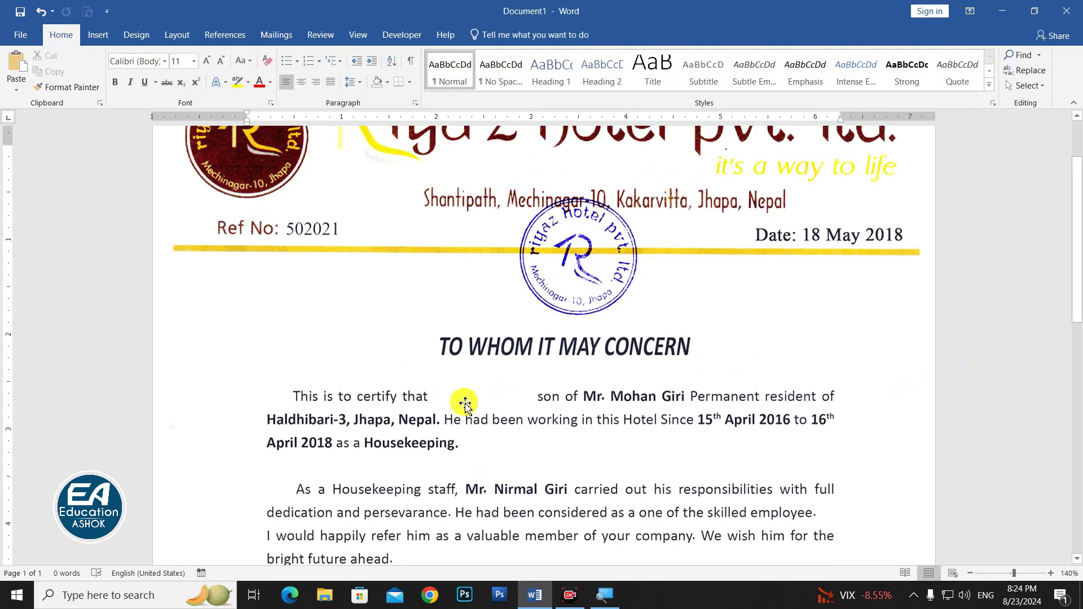
- Insert a No Spacing WordArt box over the covered name and type the replacement name
{"action": "left_click", "coordinate": [94, 38]}
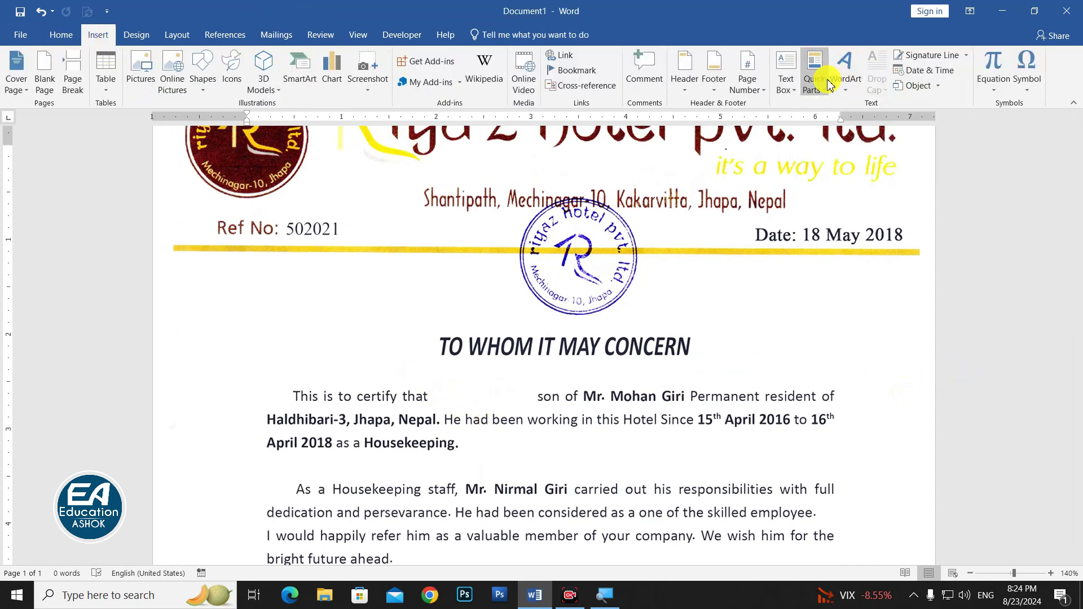
{"action": "left_click", "coordinate": [847, 79]}
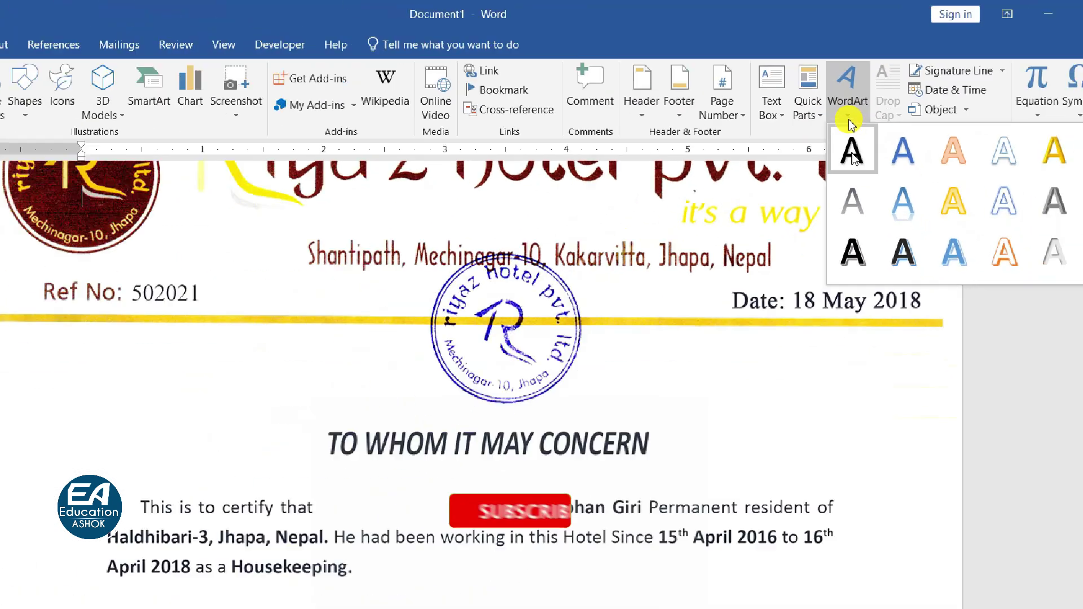
{"action": "left_click", "coordinate": [790, 163]}
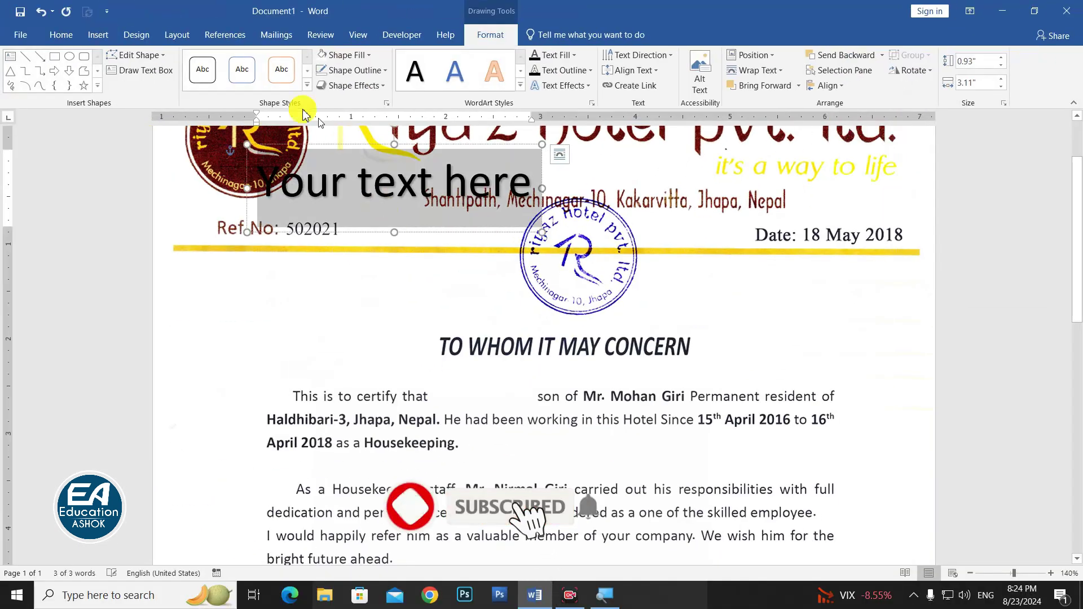
{"action": "left_click", "coordinate": [62, 35]}
{"action": "left_click", "coordinate": [509, 84]}
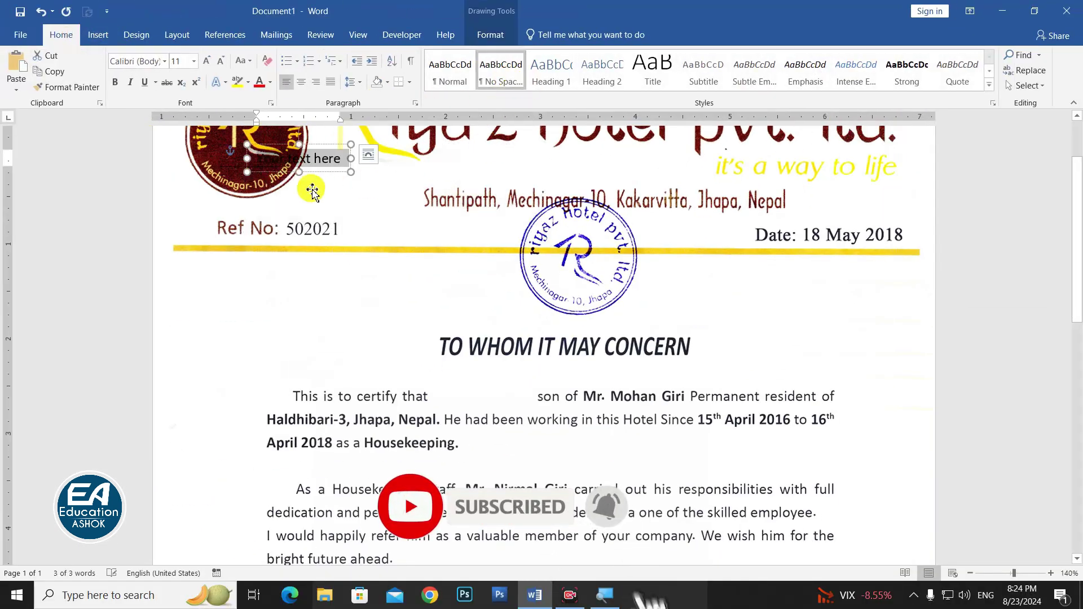
{"action": "left_click_drag", "start_coordinate": [324, 175], "coordinate": [509, 410]}
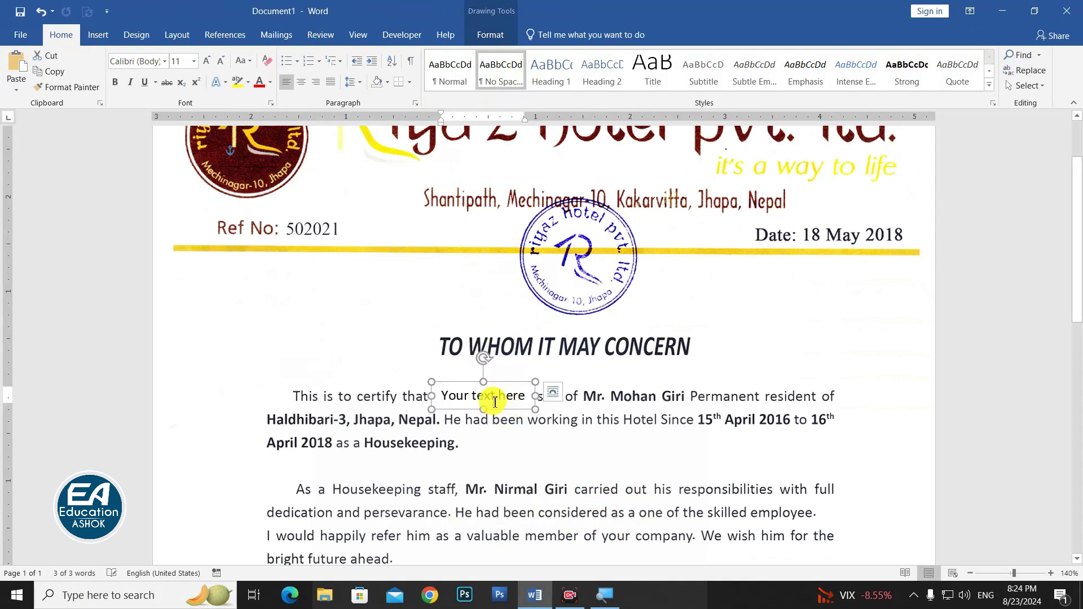
{"action": "left_click", "coordinate": [496, 397]}
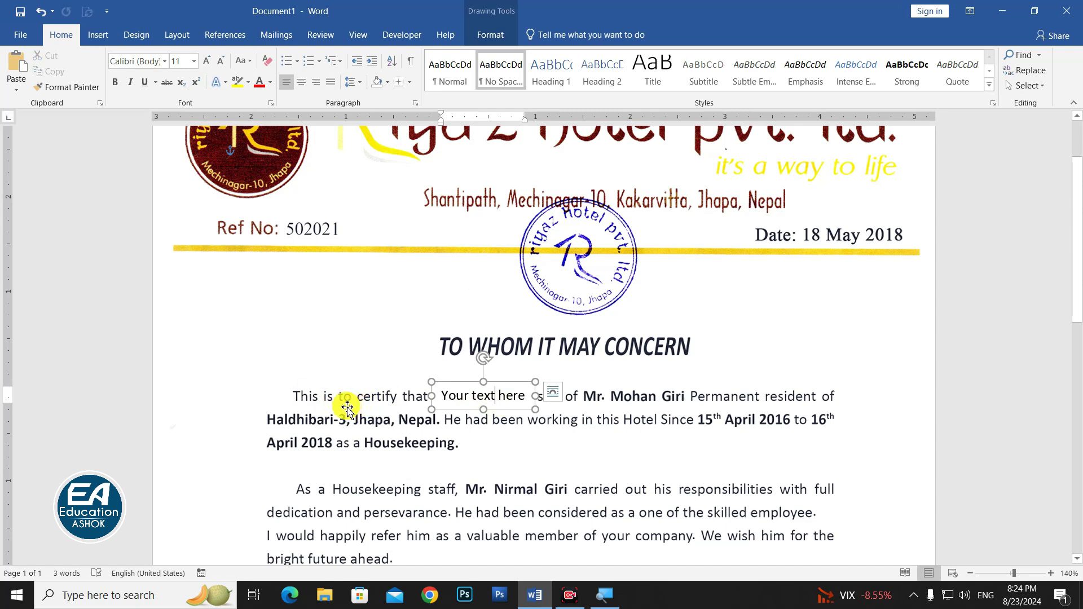
{"action": "key", "text": "ctrl+a"}
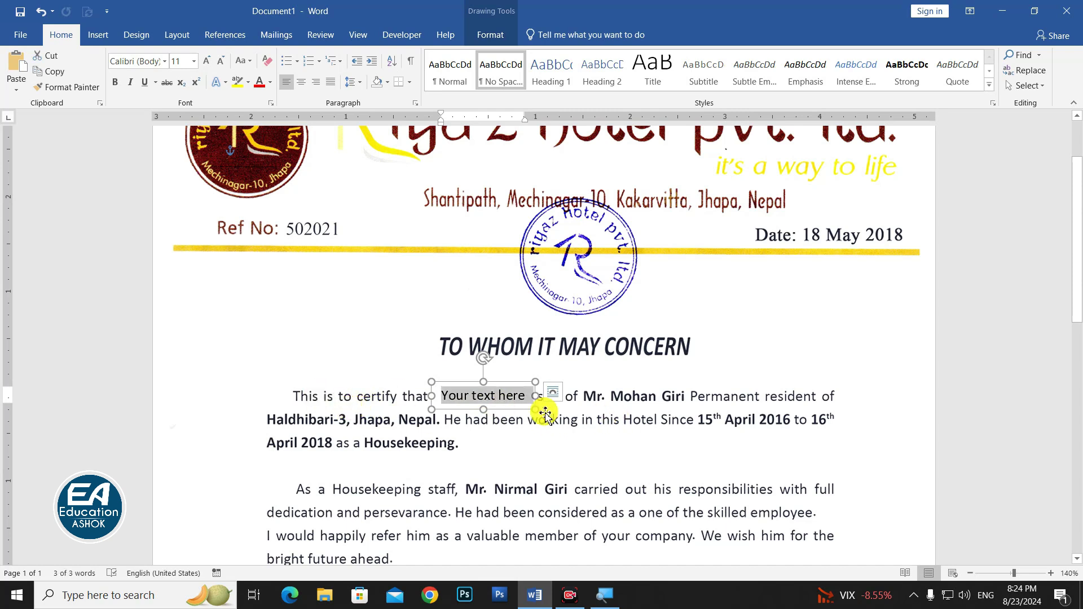
{"action": "type", "text": "Mr. Ashok Dahal"}
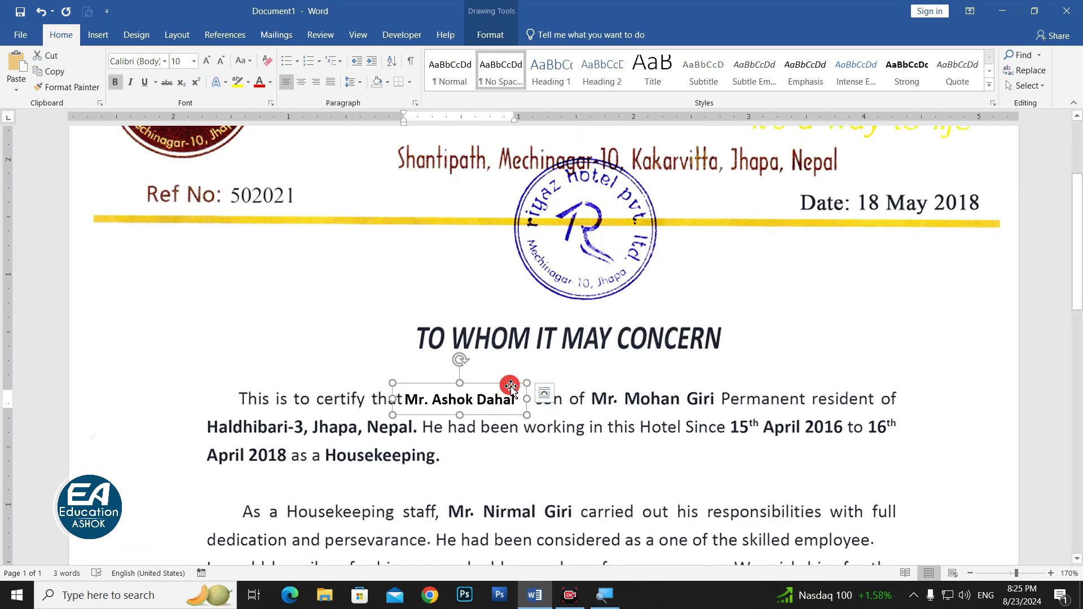
- Set the name to 11 pt, fine-tune the box position, and copy it beside the heading
{"action": "left_click", "coordinate": [529, 405]}
{"action": "left_click_drag", "start_coordinate": [530, 405], "coordinate": [413, 399]}
{"action": "left_click", "coordinate": [206, 61]}
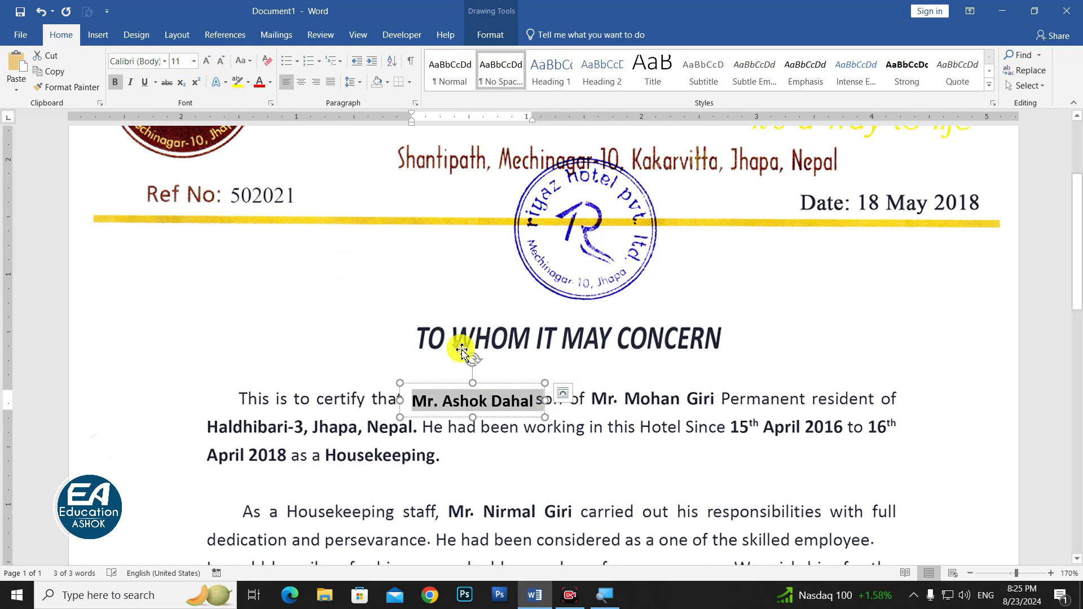
{"action": "left_click", "coordinate": [502, 389]}
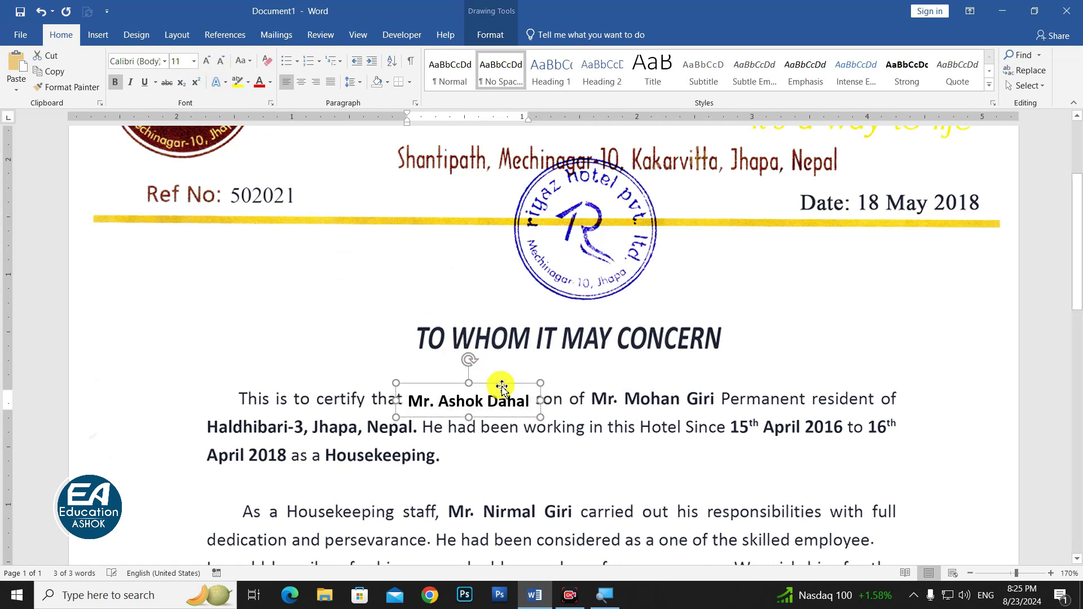
{"action": "key", "text": "Left"}
{"action": "left_click_drag", "start_coordinate": [502, 388], "coordinate": [504, 388]}
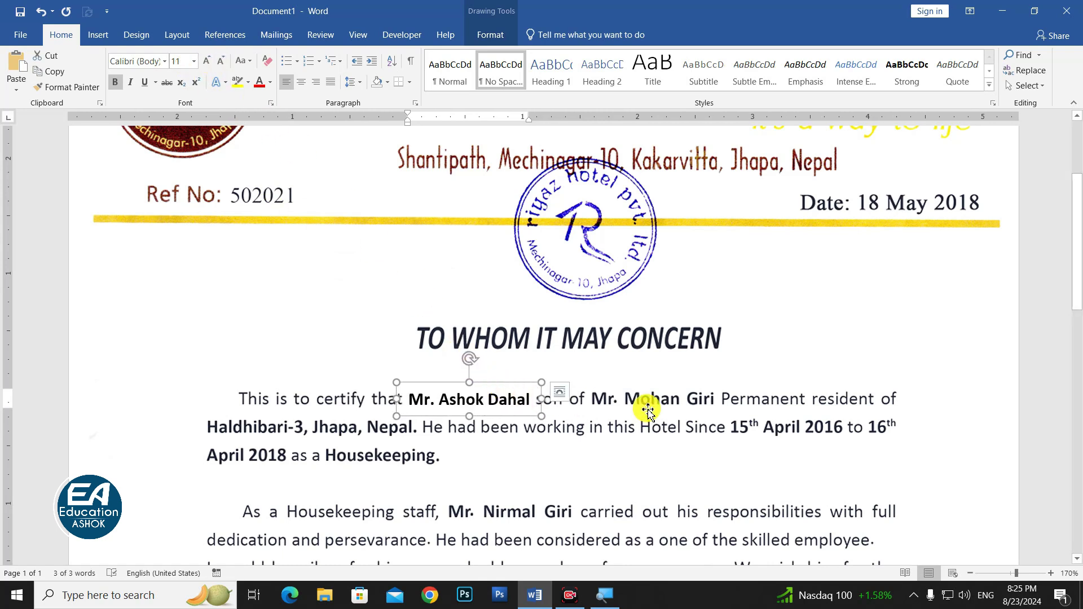
{"action": "left_click", "coordinate": [560, 391]}
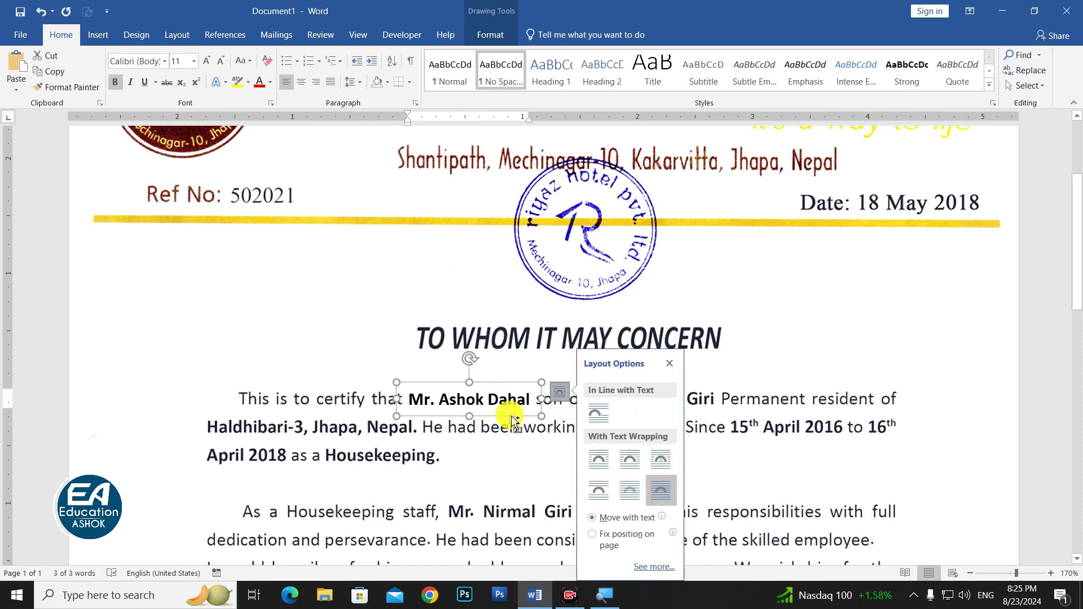
{"action": "left_click", "coordinate": [619, 437]}
{"action": "mouse_move", "coordinate": [497, 415]}
{"action": "left_mouse_down"}
{"action": "mouse_move", "coordinate": [698, 415]}
{"action": "mouse_move", "coordinate": [786, 343]}
{"action": "left_mouse_up"}
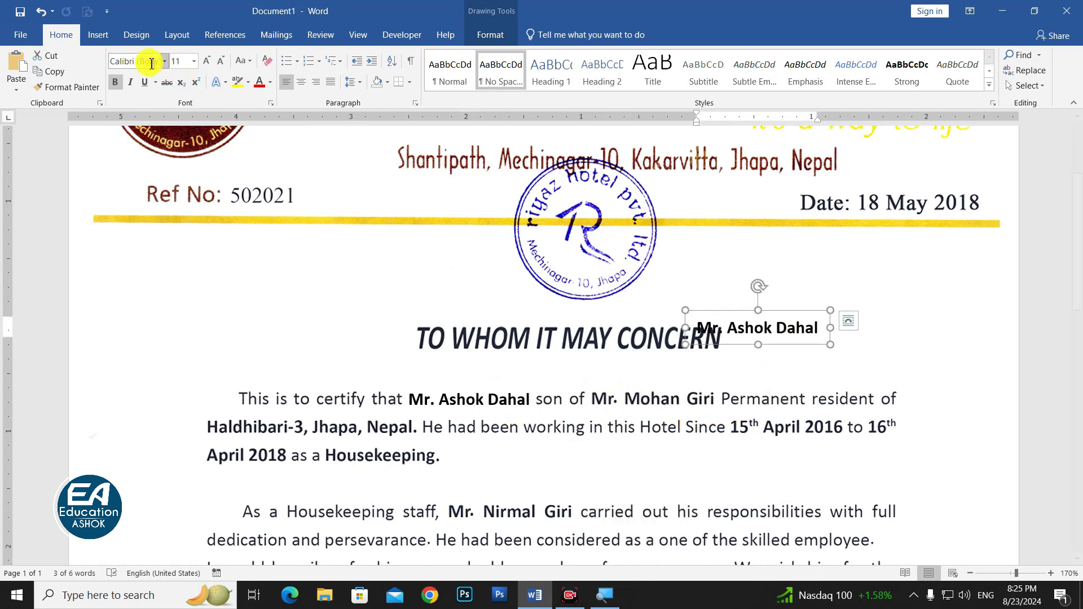
- Cover the father's name with a white rectangle and bring the spare name box in front of it
{"action": "left_click", "coordinate": [98, 35]}
{"action": "left_click", "coordinate": [203, 79]}
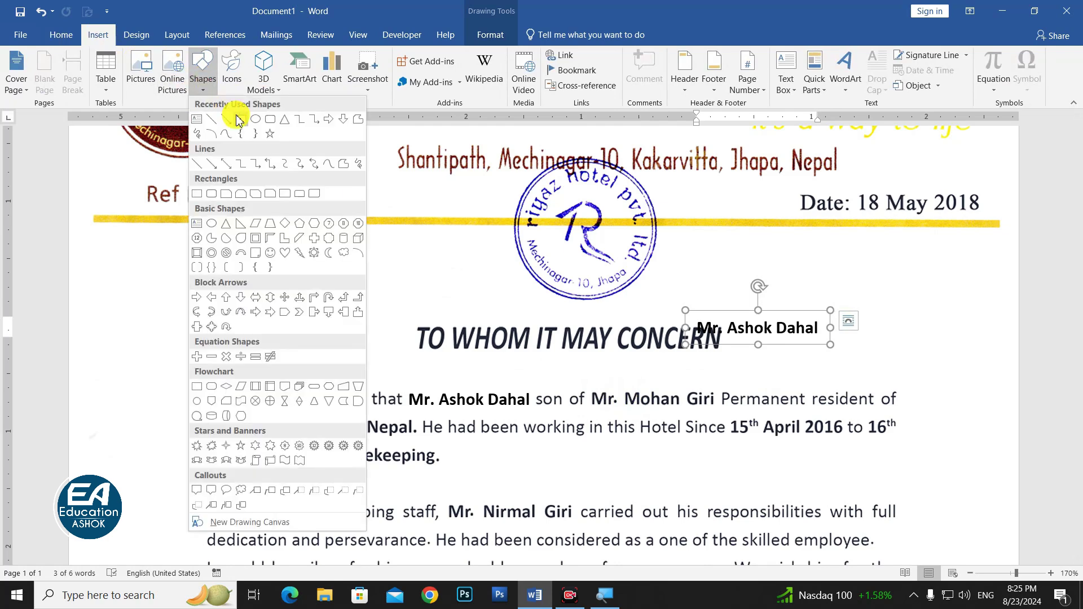
{"action": "left_click", "coordinate": [237, 120]}
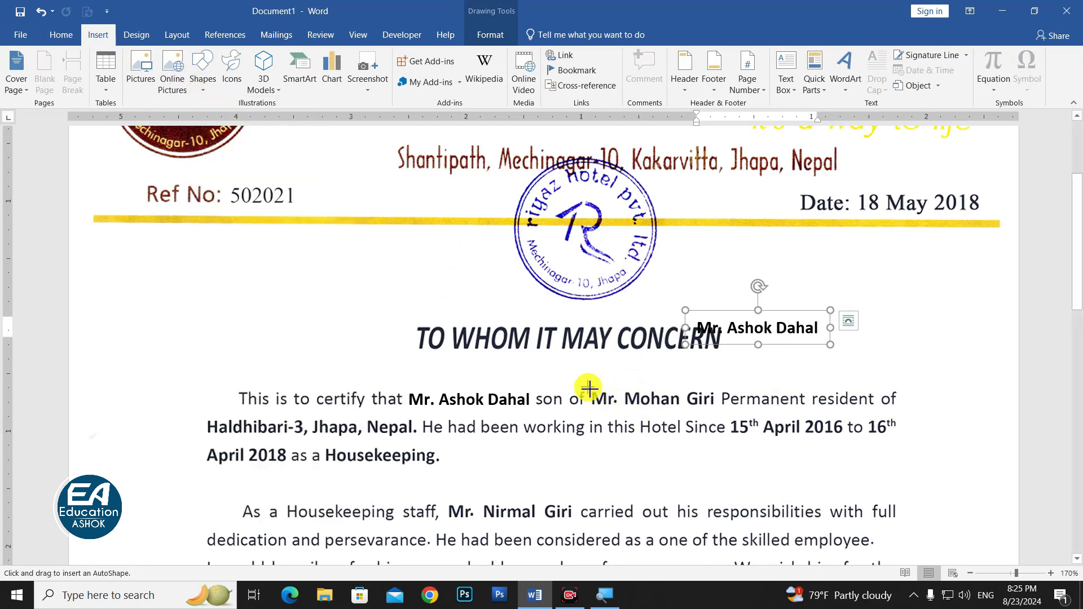
{"action": "left_click_drag", "start_coordinate": [589, 389], "coordinate": [718, 411]}
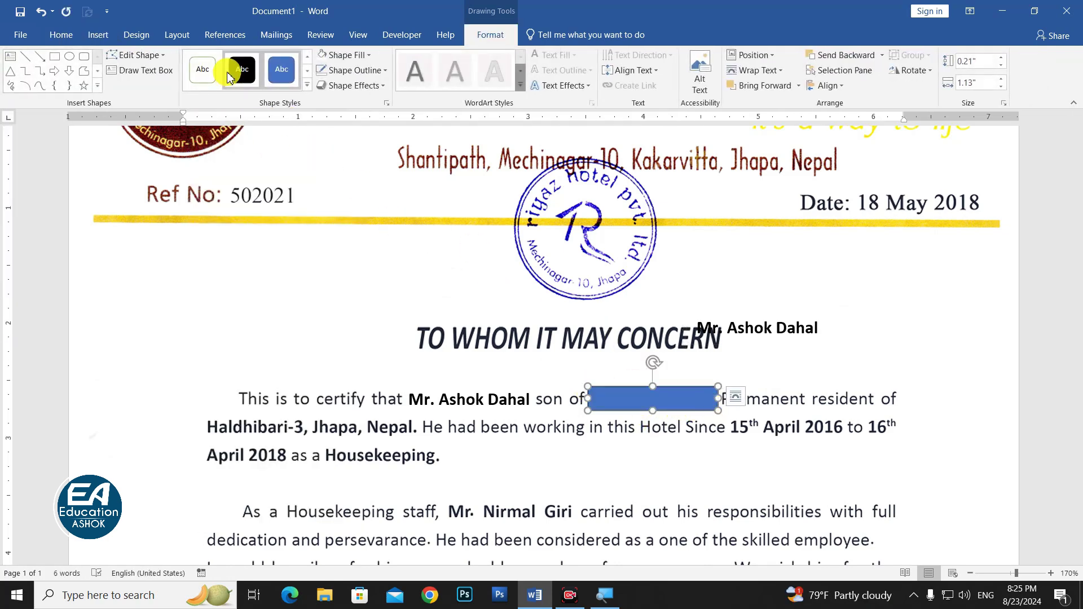
{"action": "left_click", "coordinate": [325, 61]}
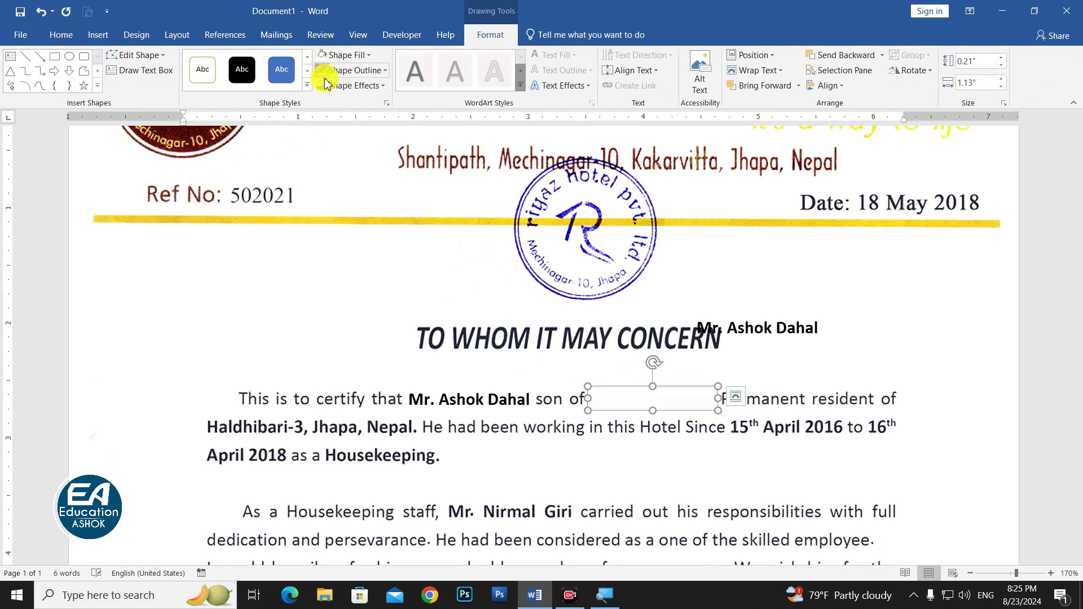
{"action": "left_click", "coordinate": [781, 328]}
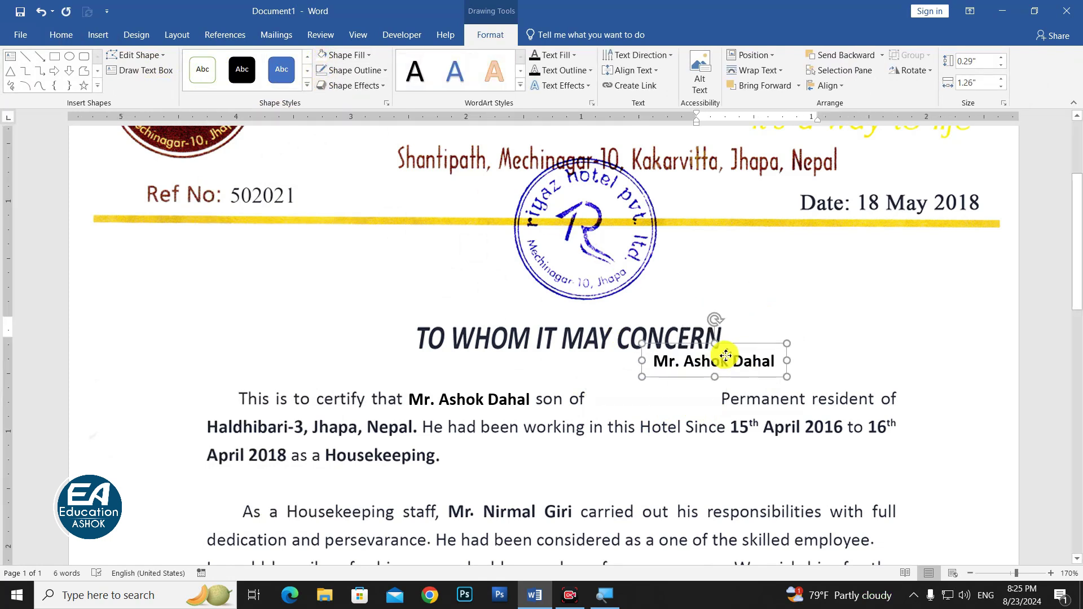
{"action": "left_click_drag", "start_coordinate": [785, 312], "coordinate": [680, 384]}
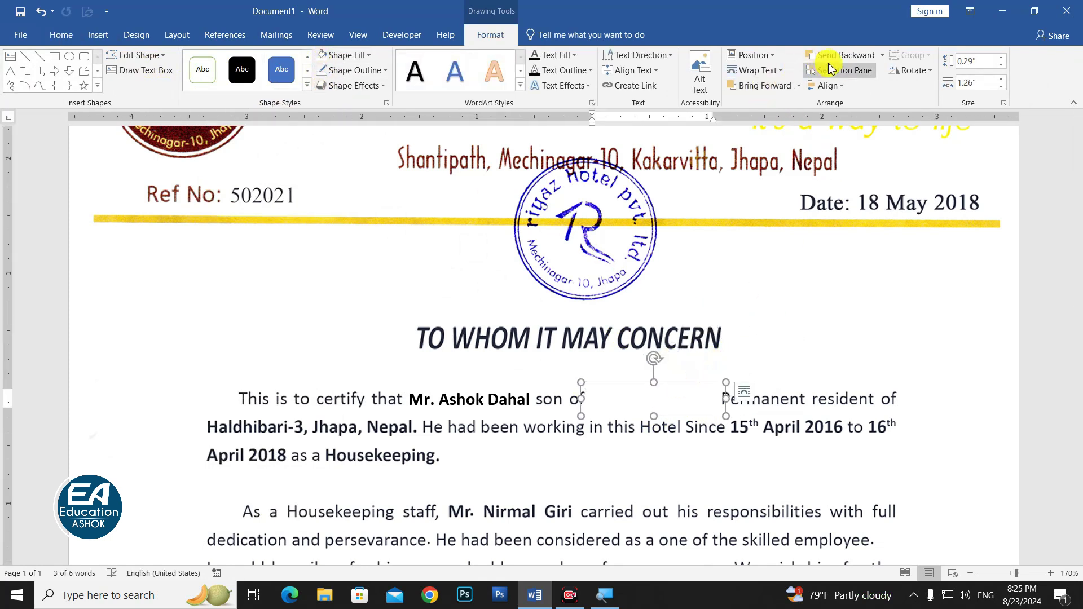
{"action": "left_click", "coordinate": [762, 85]}
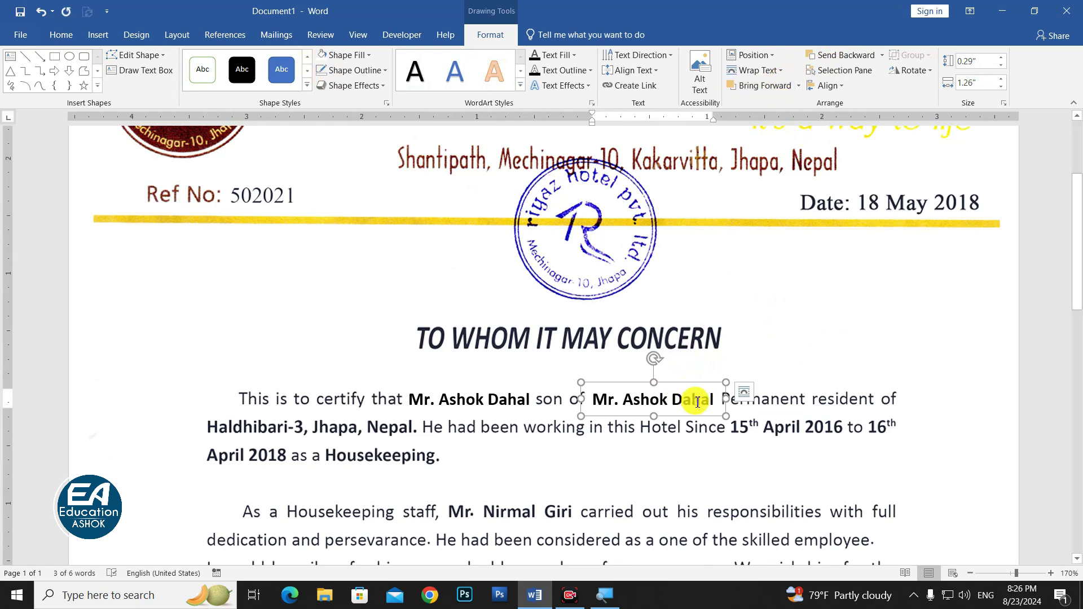
{"action": "key", "text": "ctrl+Left"}
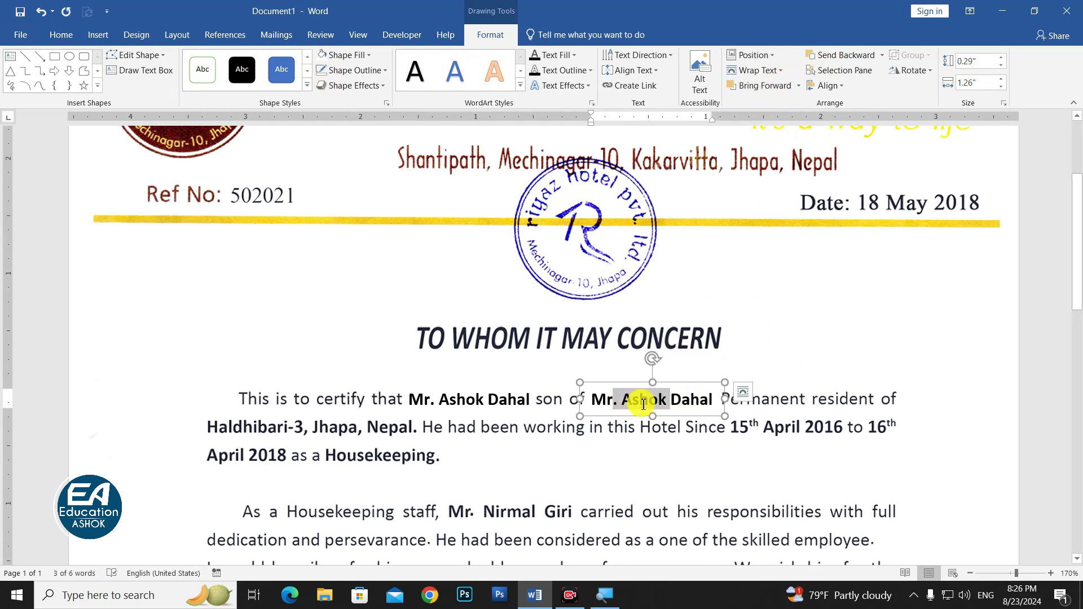
- Replace the first name in the box with the new father's name and align it
{"action": "left_click_drag", "start_coordinate": [621, 401], "coordinate": [661, 402]}
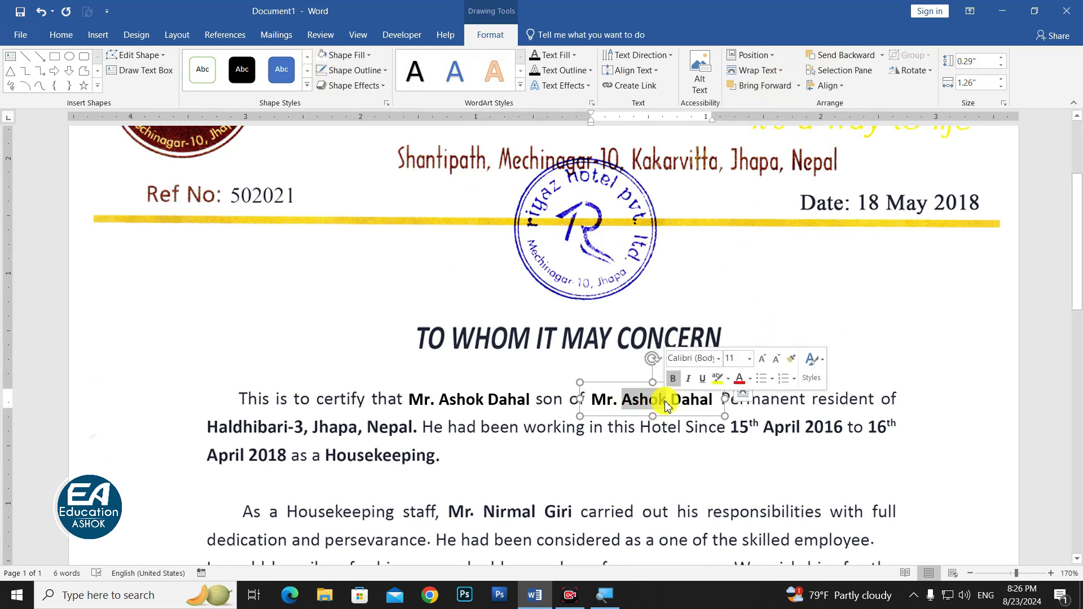
{"action": "type", "text": "Durga P."}
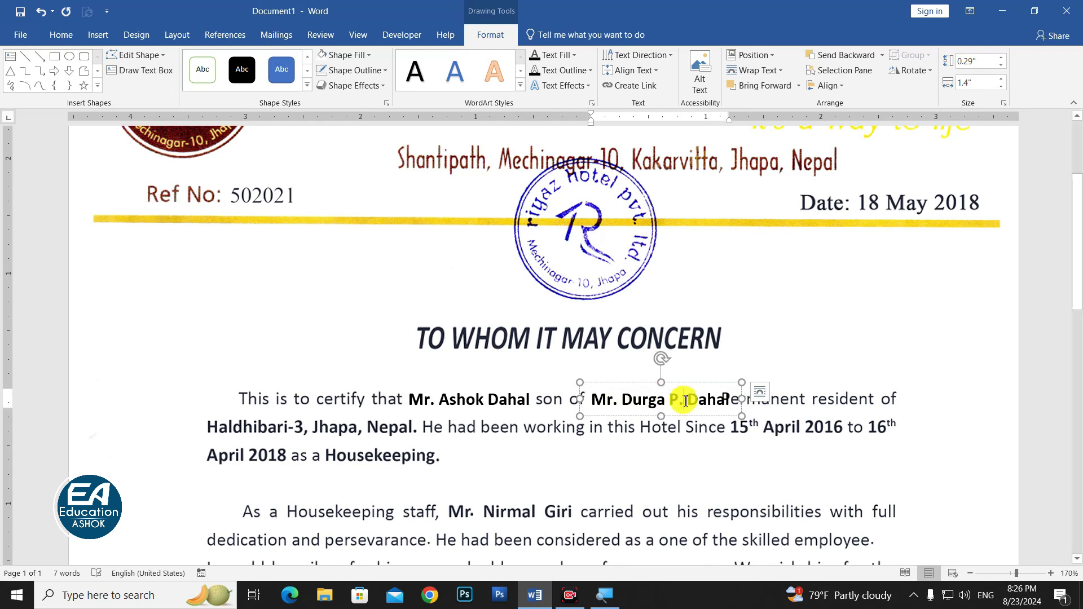
{"action": "left_click_drag", "start_coordinate": [689, 385], "coordinate": [685, 384]}
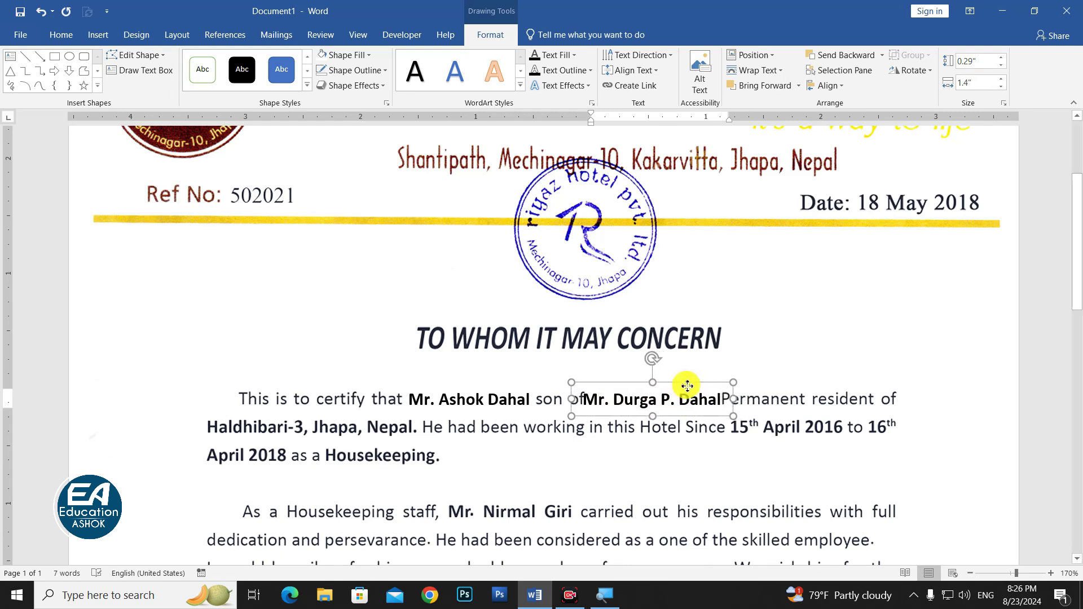
{"action": "left_click", "coordinate": [682, 401]}
{"action": "key", "text": "BackSpace"}
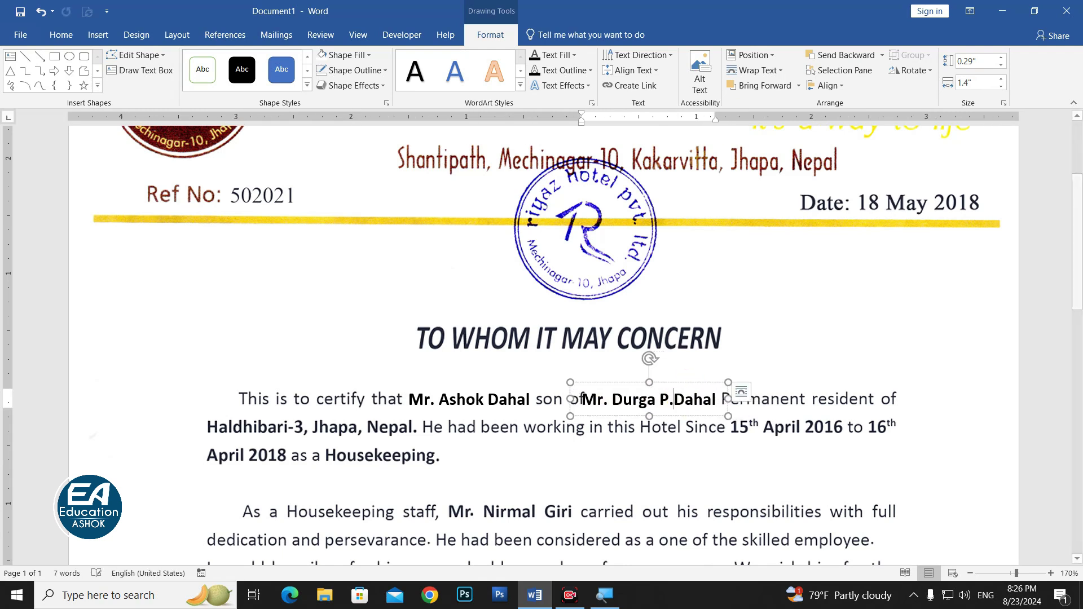
{"action": "key", "text": "BackSpace"}
{"action": "key", "text": "BackSpace"}
{"action": "key", "text": "BackSpace"}
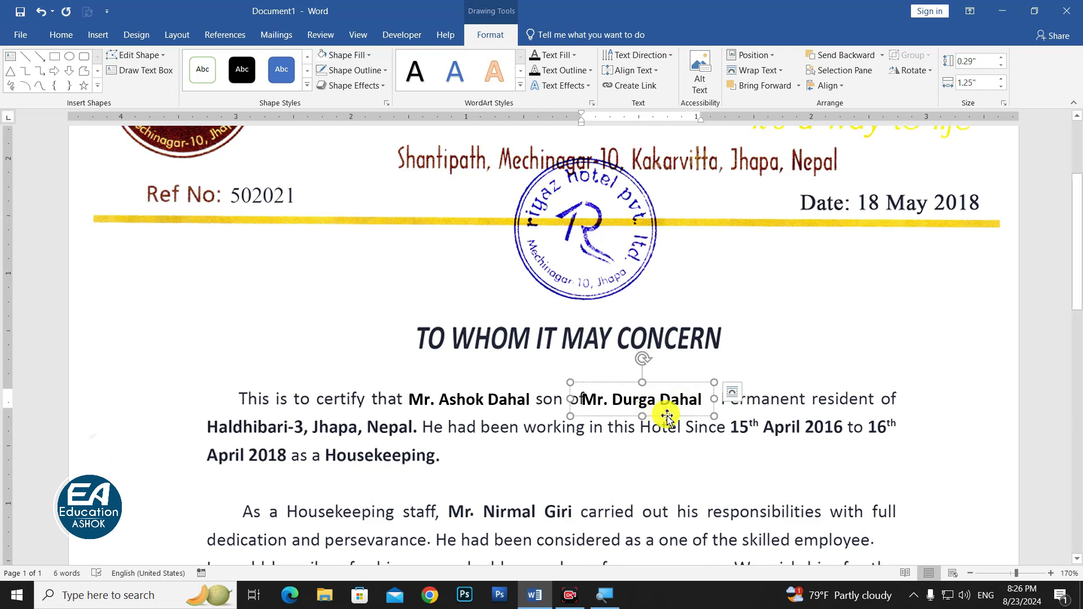
{"action": "left_click_drag", "start_coordinate": [667, 416], "coordinate": [676, 416]}
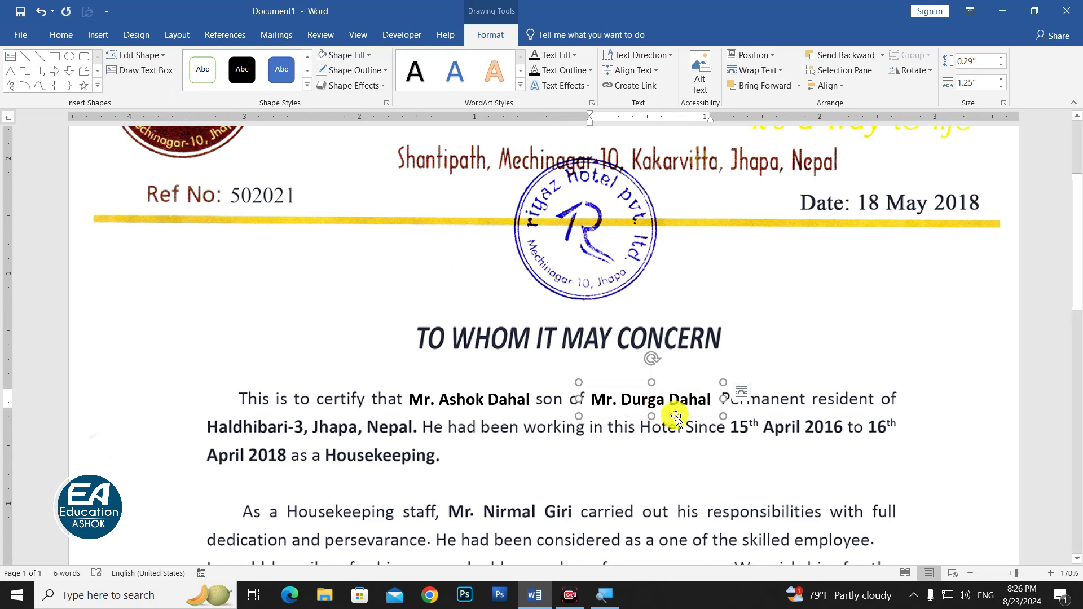
{"action": "left_click", "coordinate": [936, 420]}
{"action": "scroll", "coordinate": [617, 356], "scroll_direction": "down", "scroll_amount": 4}
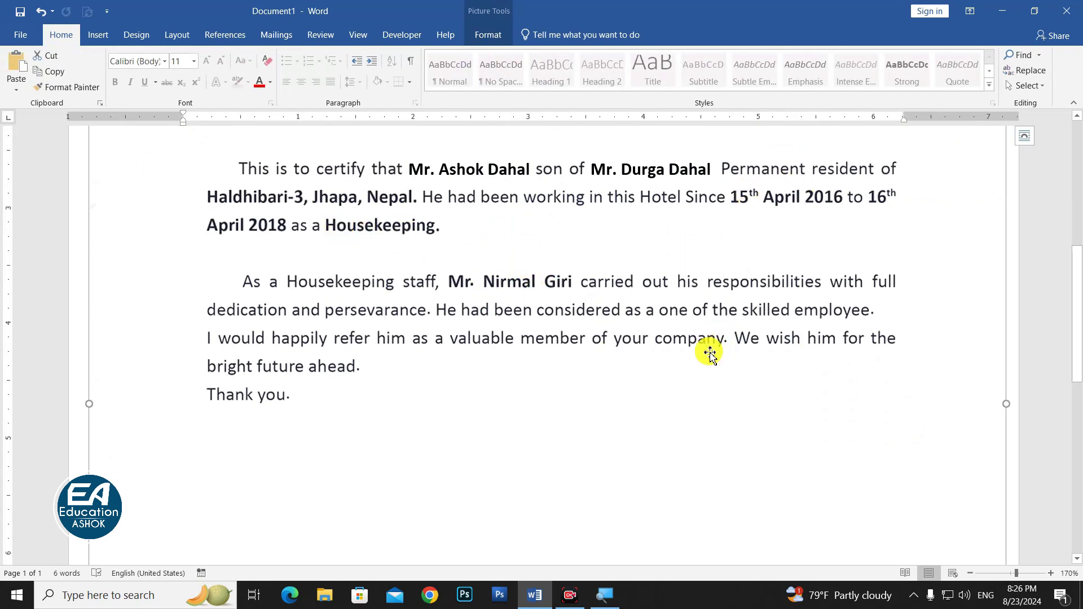
{"action": "scroll", "coordinate": [710, 353], "scroll_direction": "down", "scroll_amount": 8}
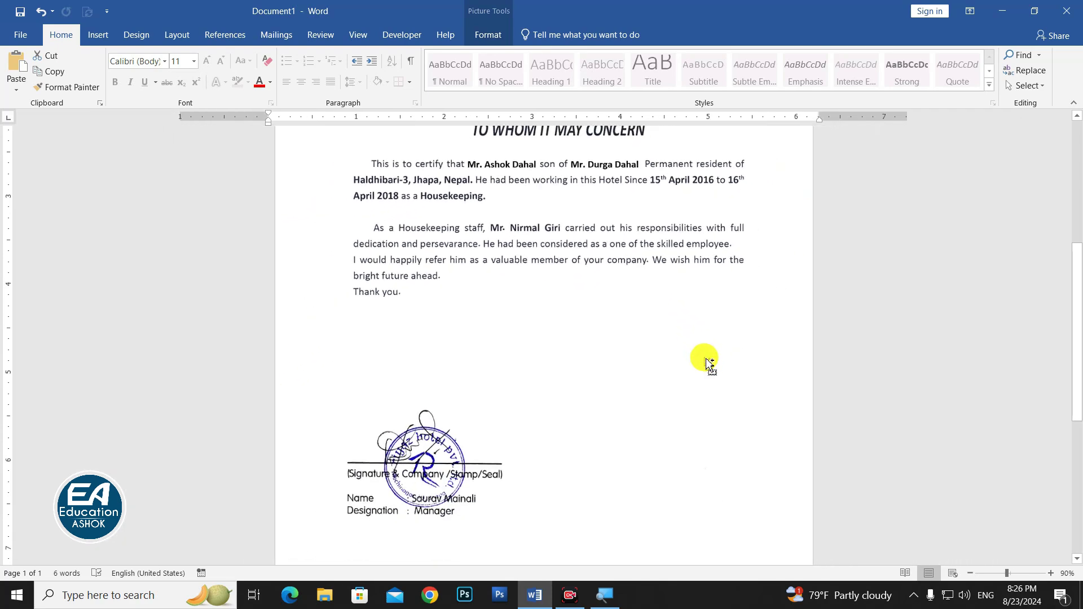
{"action": "scroll", "coordinate": [807, 327], "scroll_direction": "up", "scroll_amount": 4}
{"action": "scroll", "coordinate": [641, 241], "scroll_direction": "down", "scroll_amount": 3}
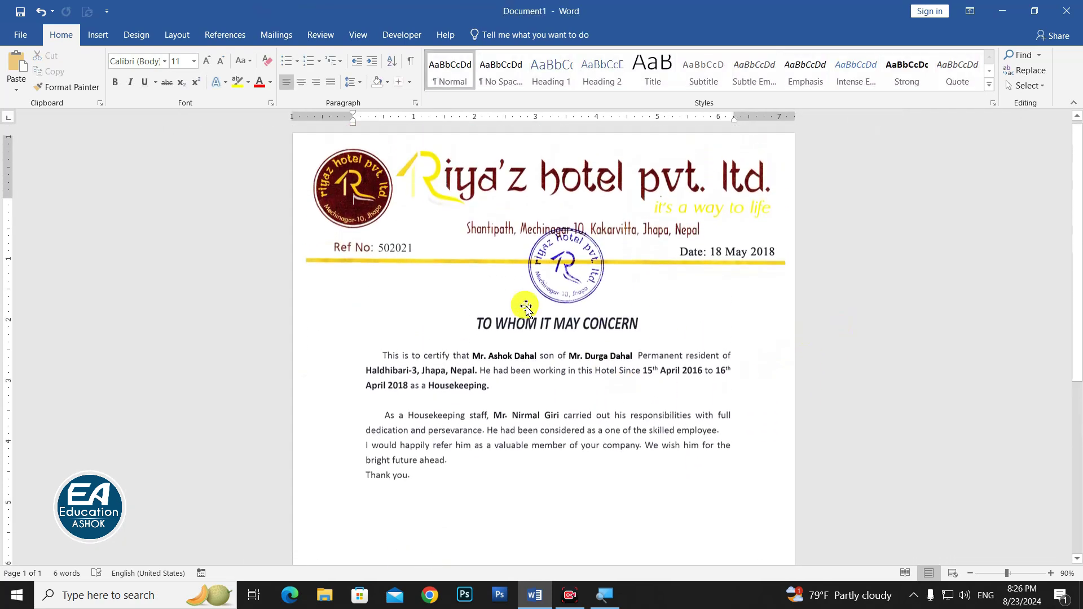
{"action": "scroll", "coordinate": [508, 331], "scroll_direction": "down", "scroll_amount": 1}
{"action": "scroll", "coordinate": [532, 346], "scroll_direction": "up", "scroll_amount": 1}
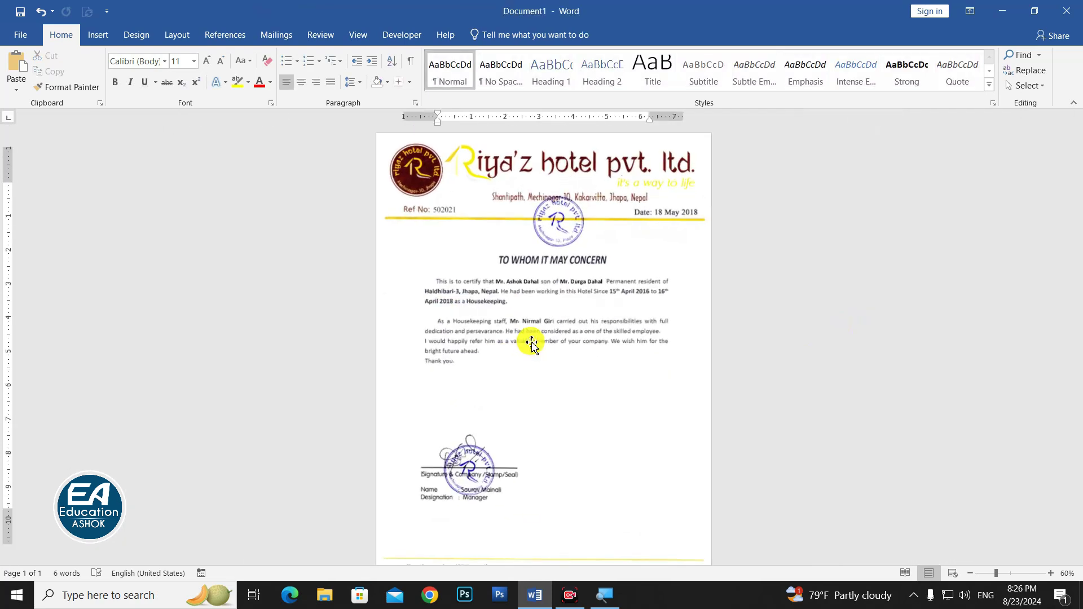
{"action": "scroll", "coordinate": [528, 344], "scroll_direction": "down", "scroll_amount": 2}
{"action": "scroll", "coordinate": [535, 348], "scroll_direction": "up", "scroll_amount": 2}
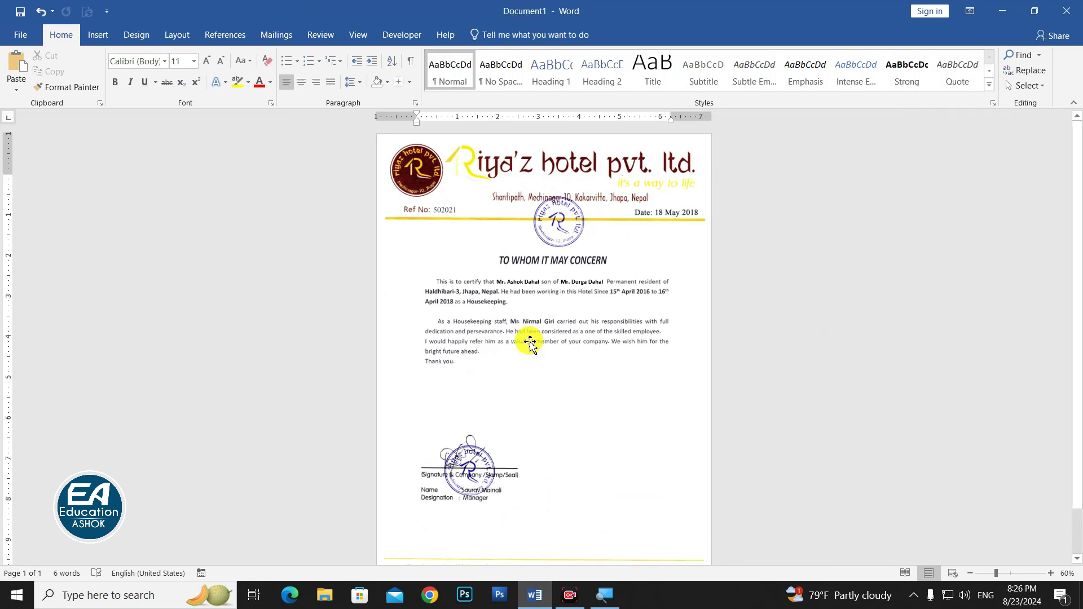
- Print one copy to Microsoft XPS Document Writer, leaving printer and Page Setup unchanged
{"action": "left_click", "coordinate": [20, 35]}
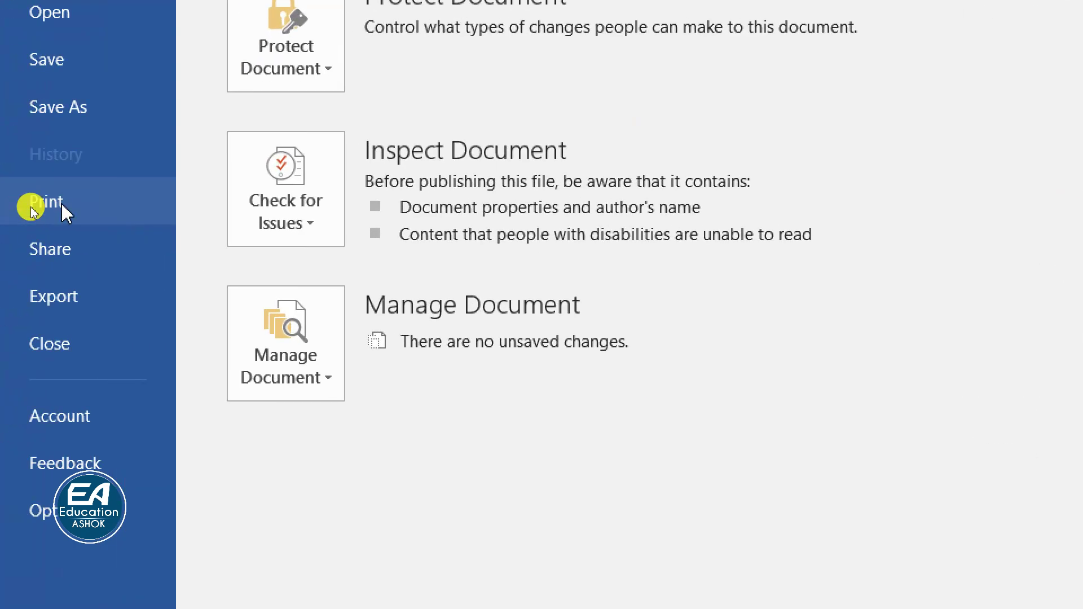
{"action": "left_click", "coordinate": [31, 209]}
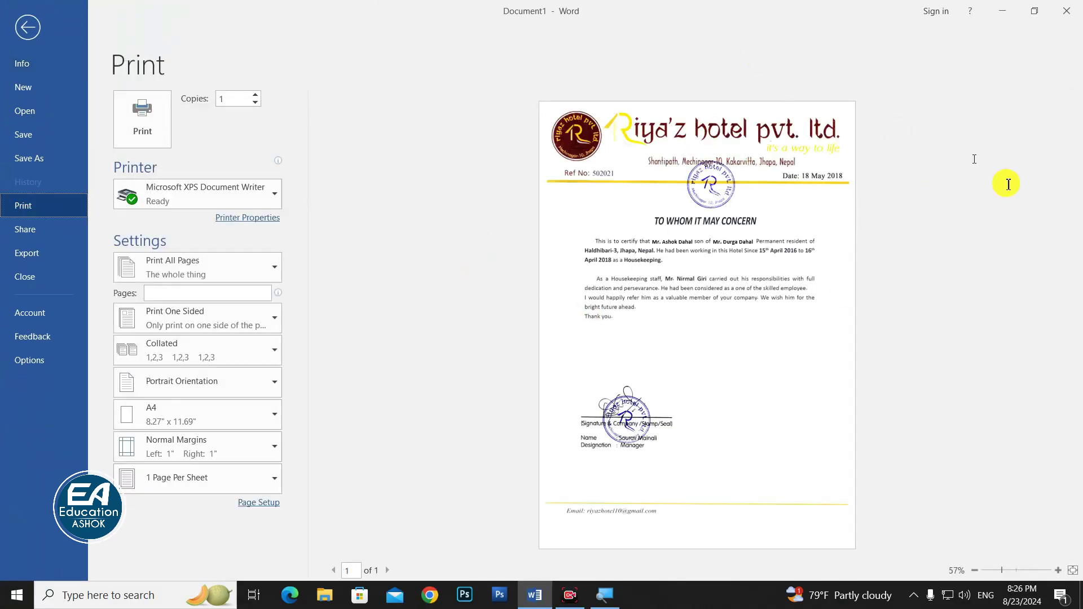
{"action": "left_click", "coordinate": [184, 205]}
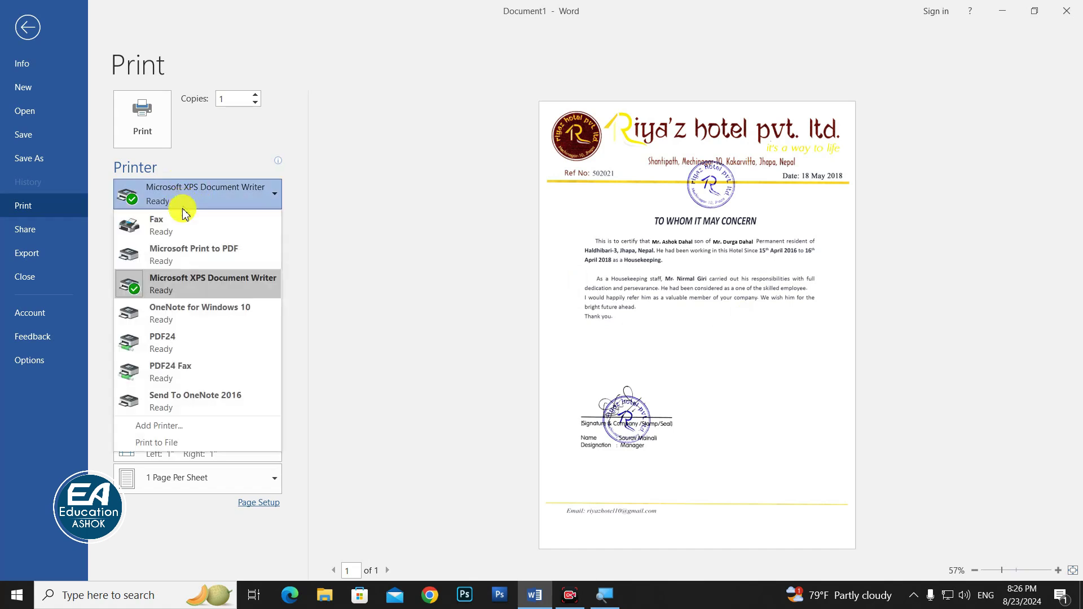
{"action": "left_click", "coordinate": [433, 314]}
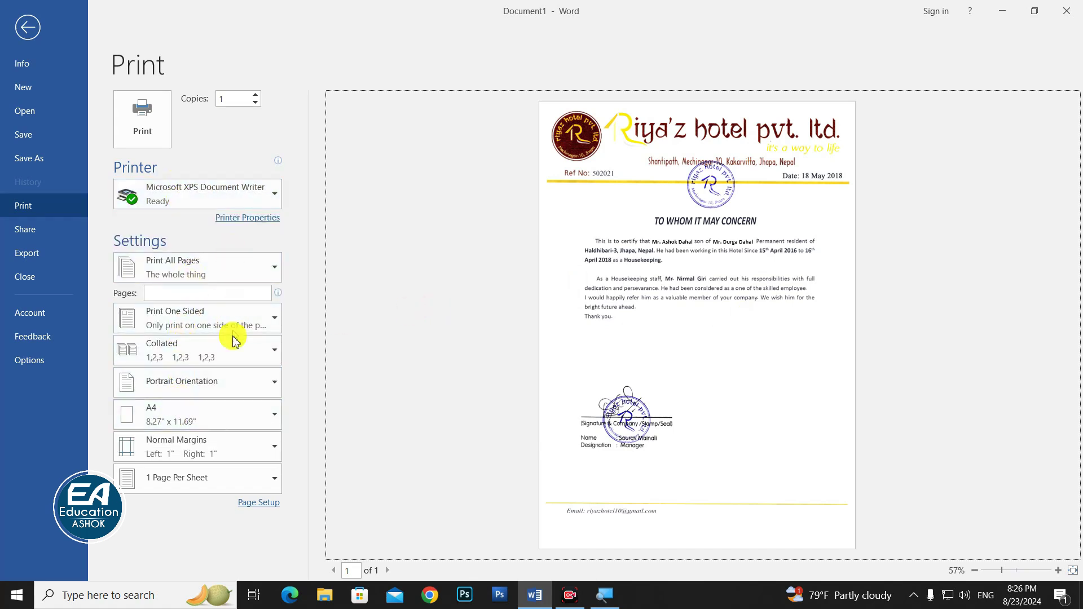
{"action": "left_click", "coordinate": [272, 502]}
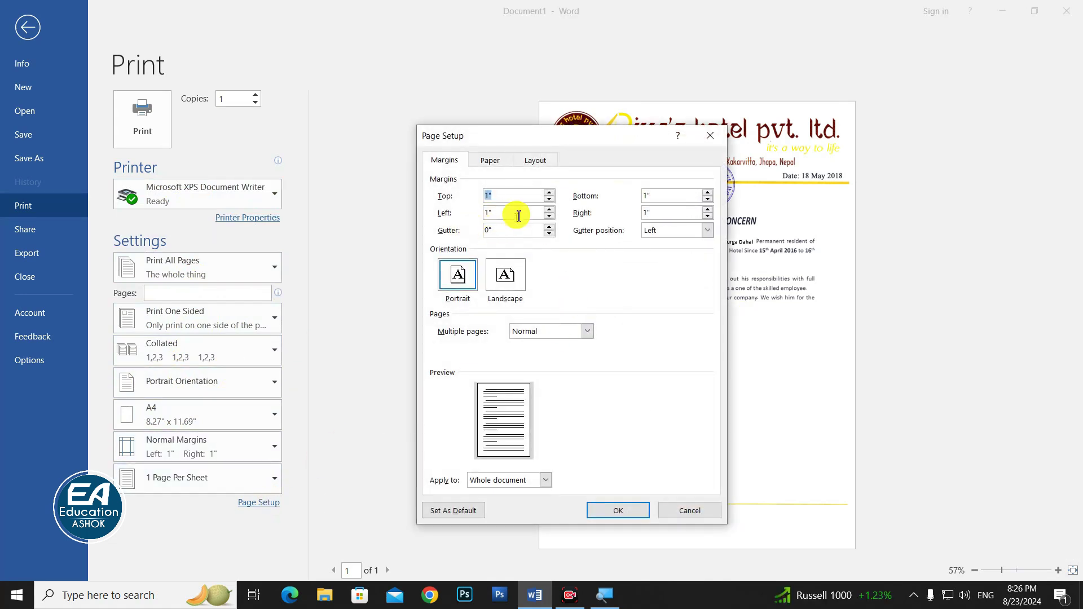
{"action": "key", "text": "Escape"}
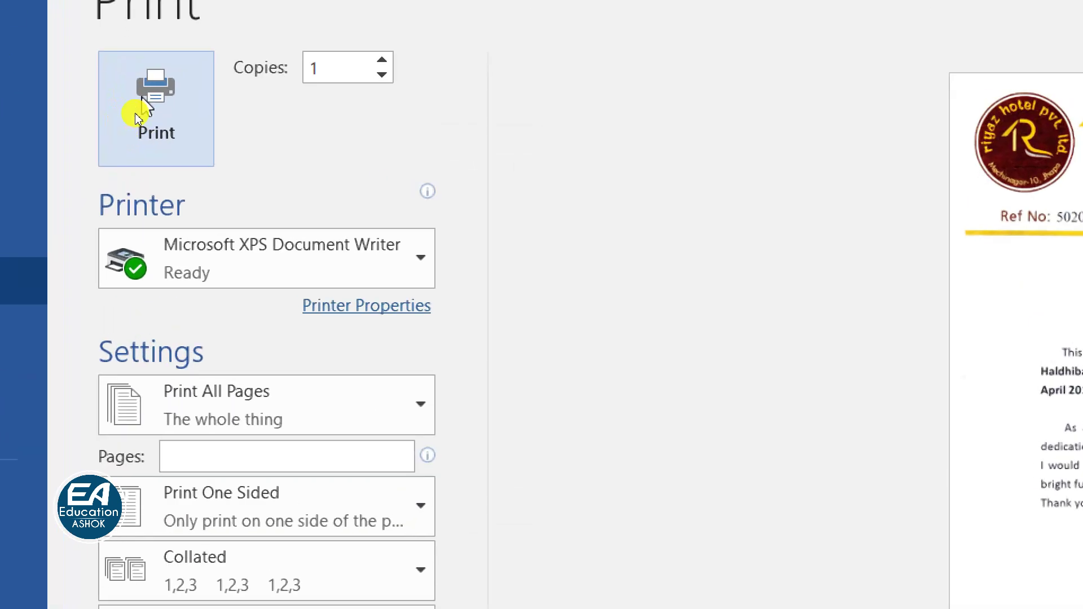
{"action": "left_click", "coordinate": [142, 127]}
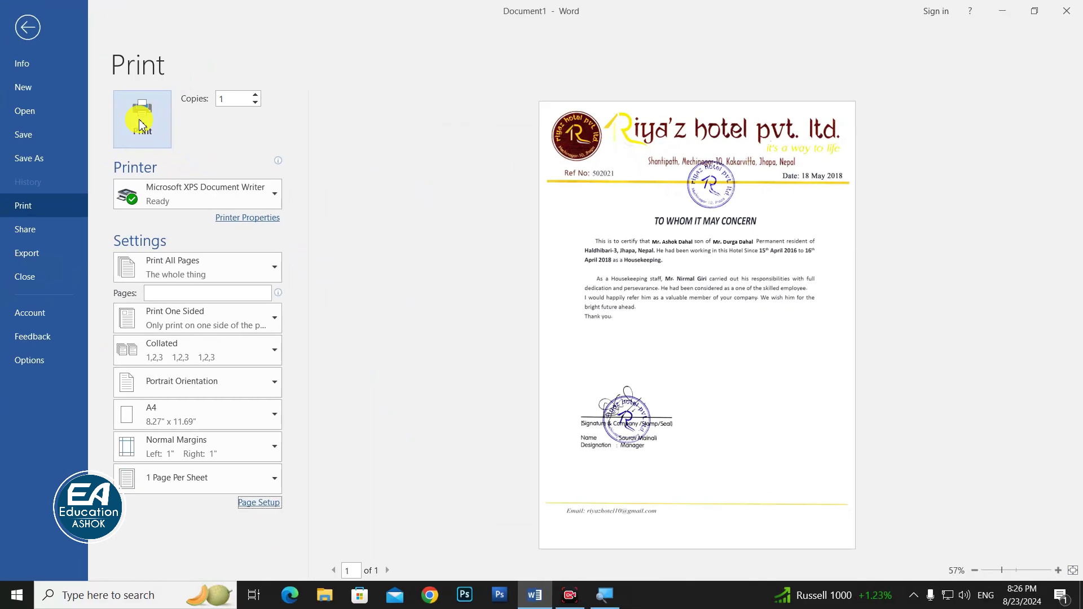